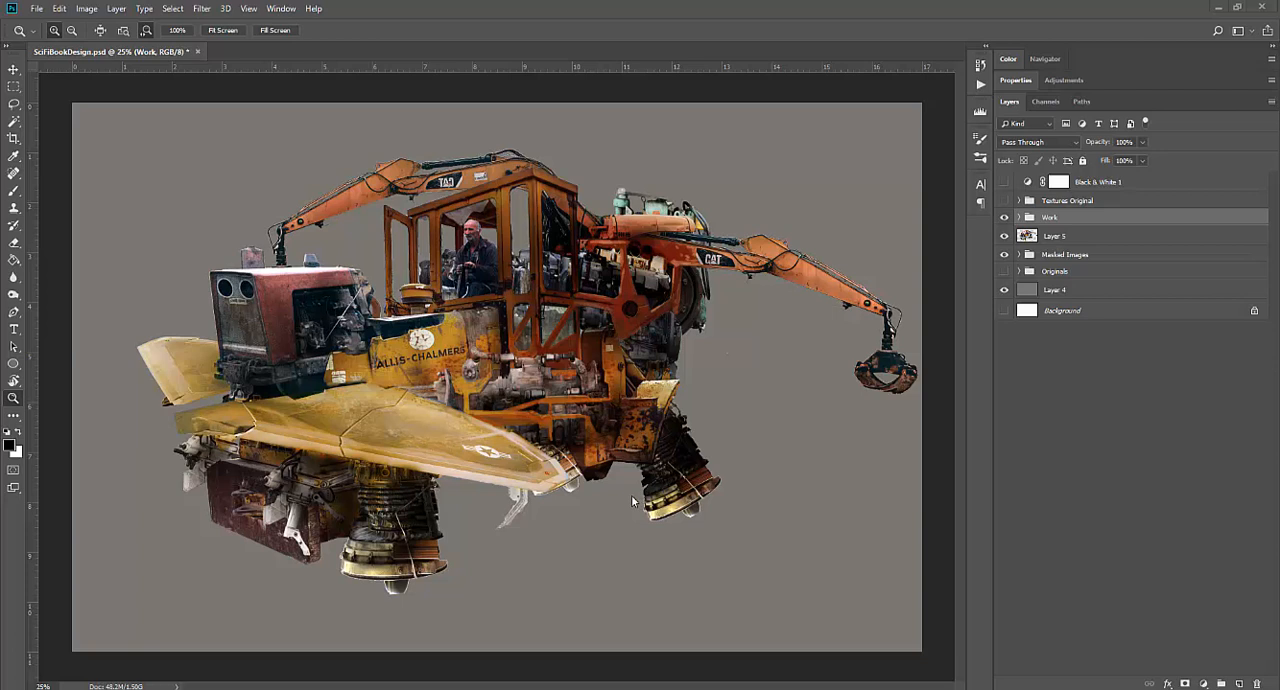
# Compare the vehicle with and without the Work group, and leave the group hidden
pyautogui.click(1005, 218)
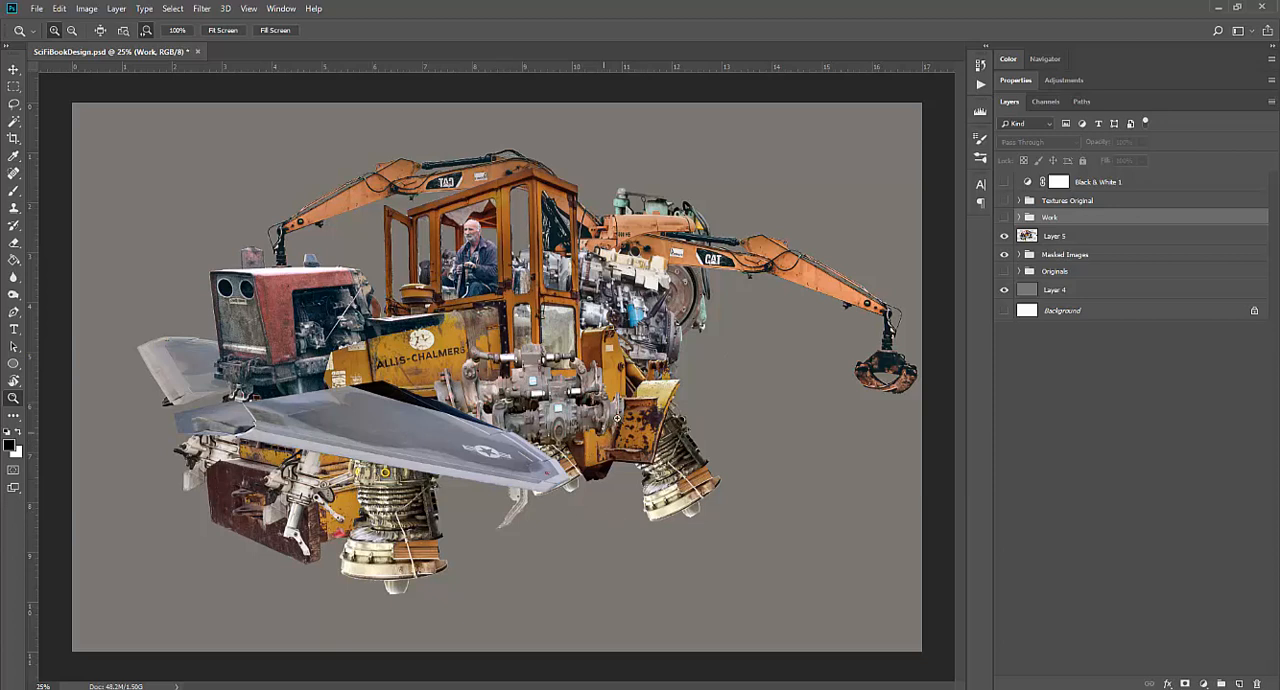
pyautogui.click(1003, 218)
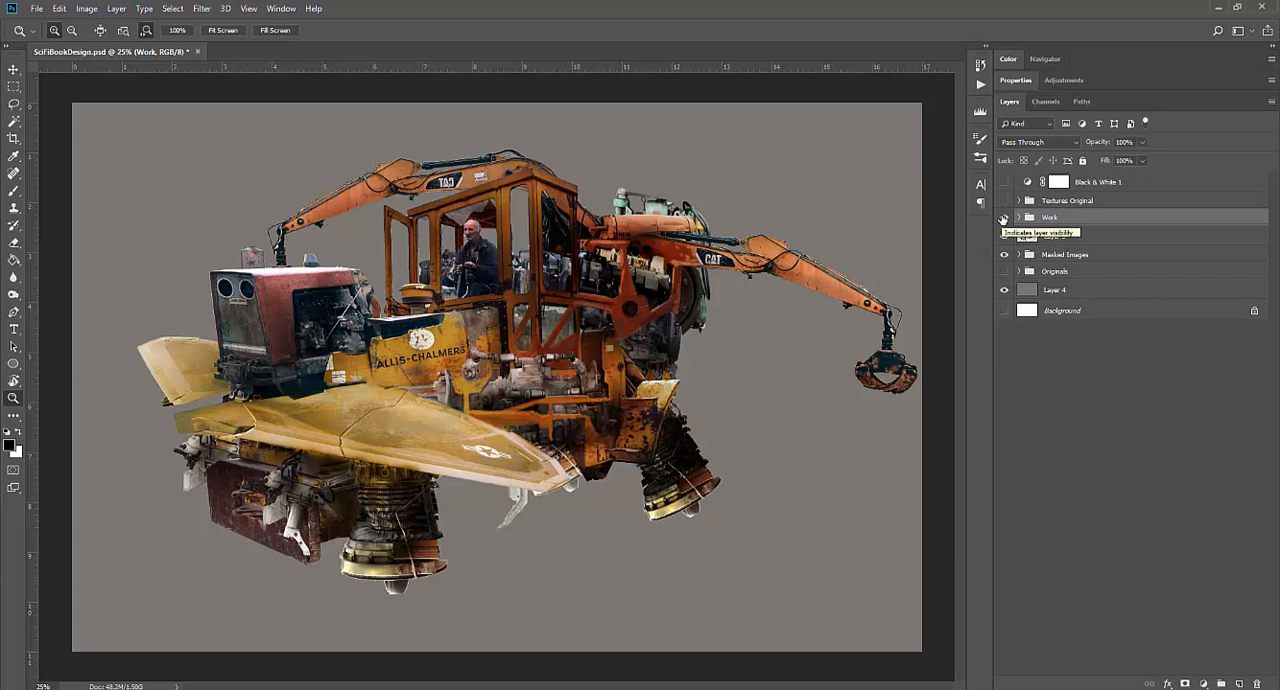
pyautogui.click(1003, 218)
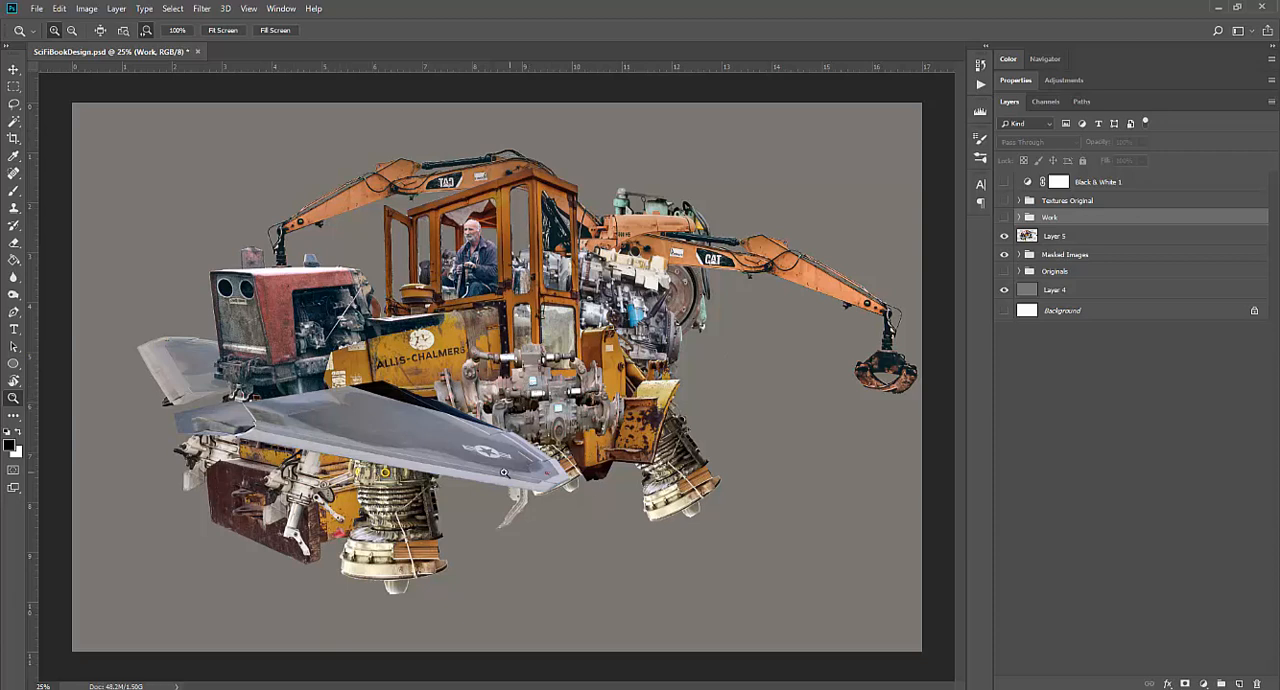
pyautogui.click(1005, 217)
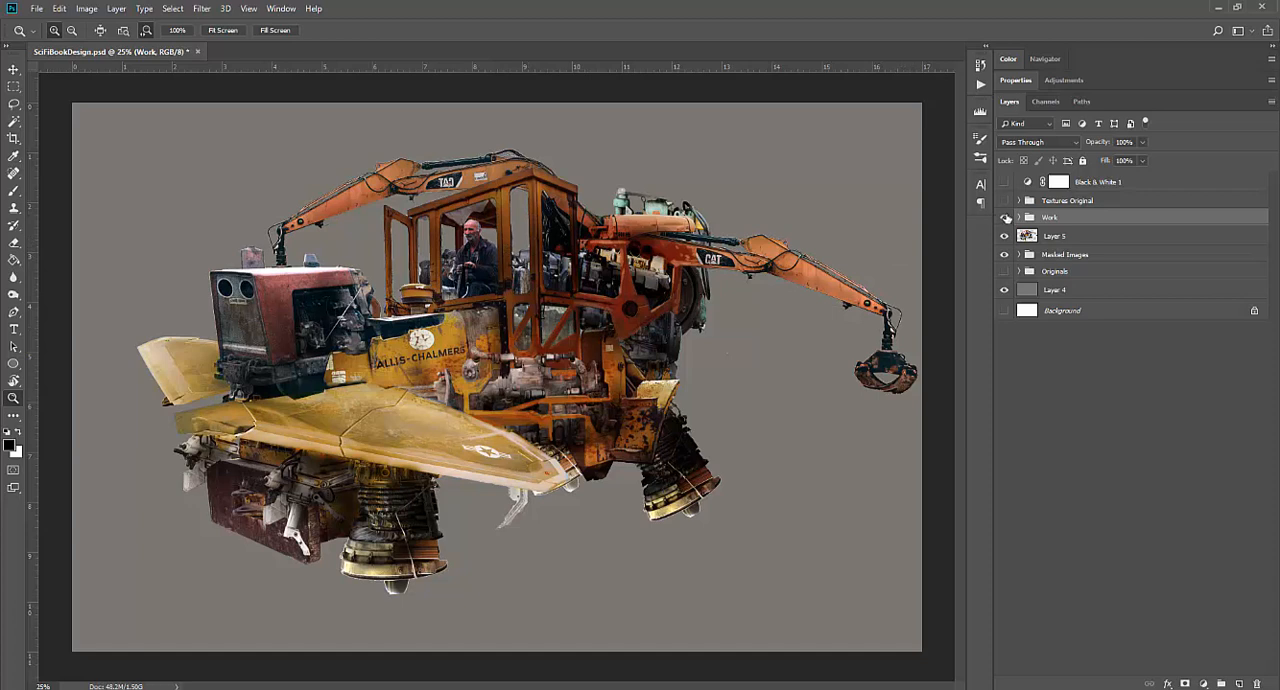
pyautogui.click(1003, 218)
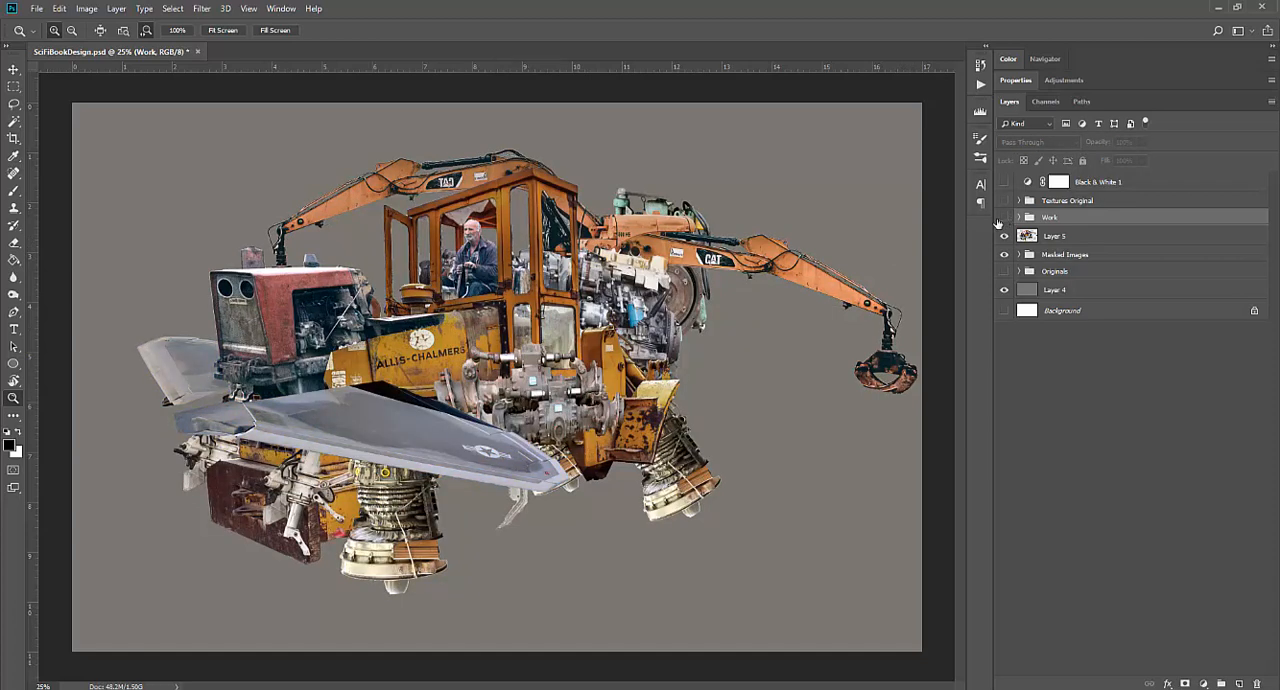
# Expand the Masked Images group and hide Layer 5
pyautogui.click(1034, 278)
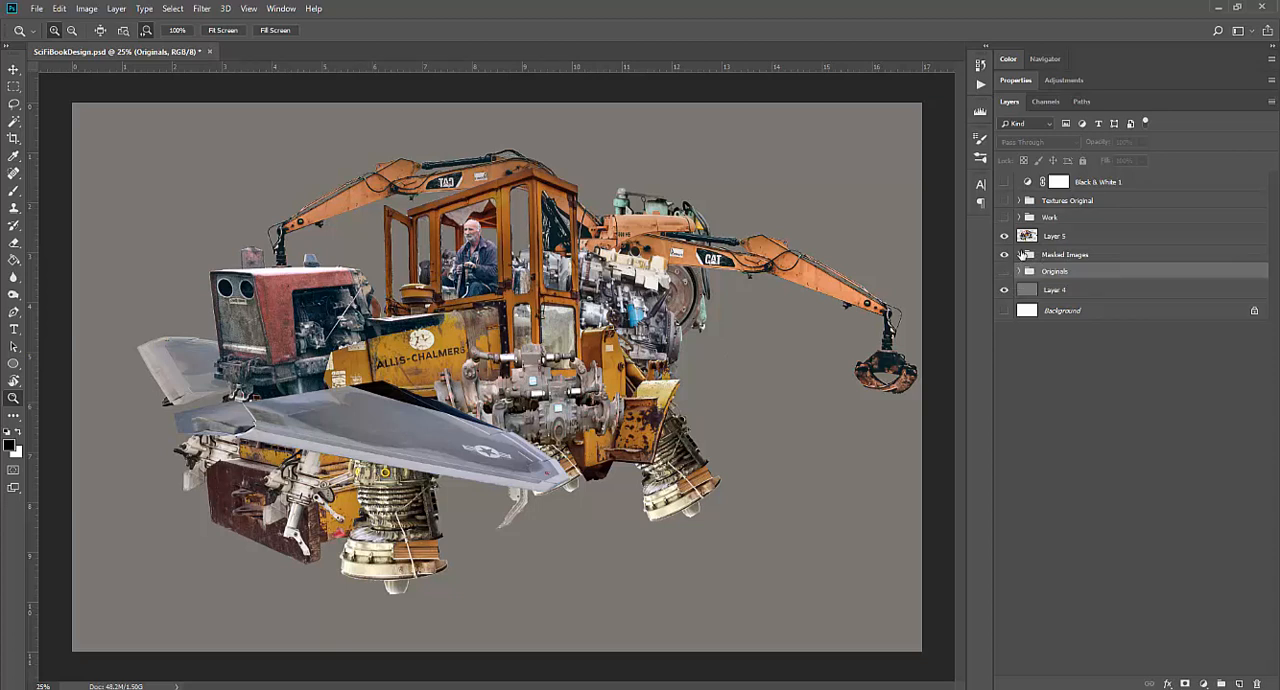
pyautogui.click(1020, 255)
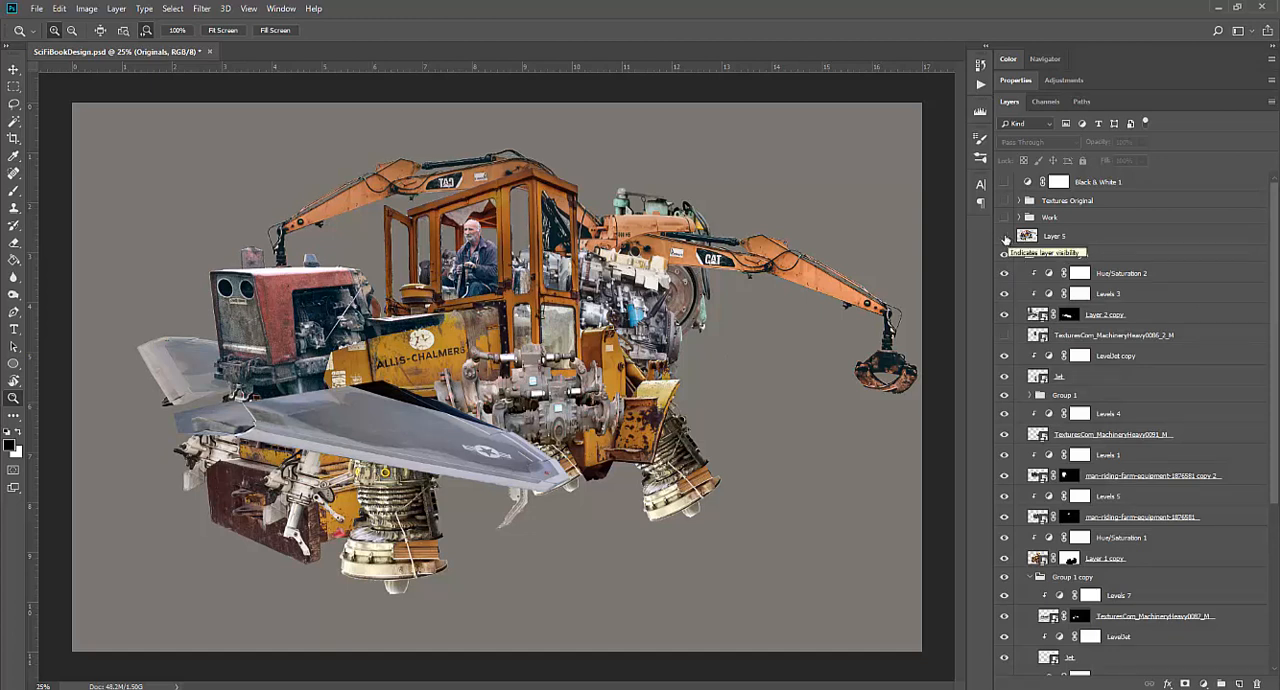
# Examine what the wing on Layer 2 copy contributes and how the composite's values read through the Black & White 1 adjustment
pyautogui.click(1005, 316)
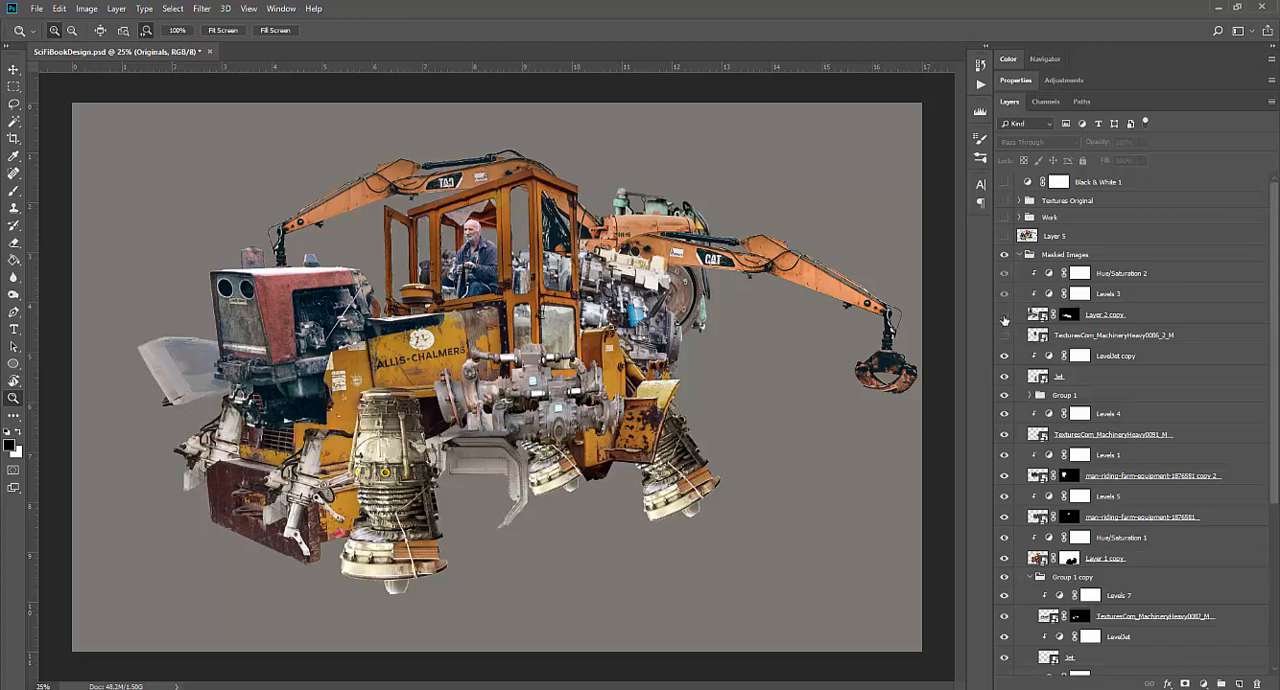
pyautogui.click(1005, 316)
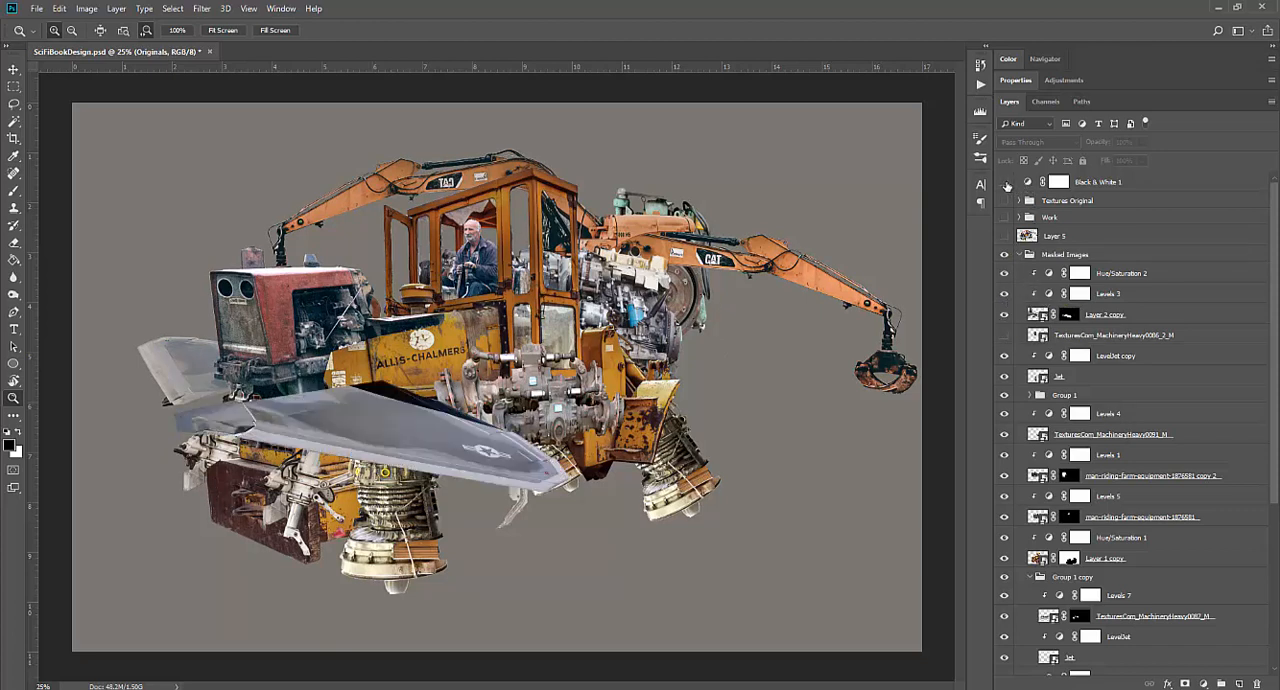
pyautogui.click(1005, 182)
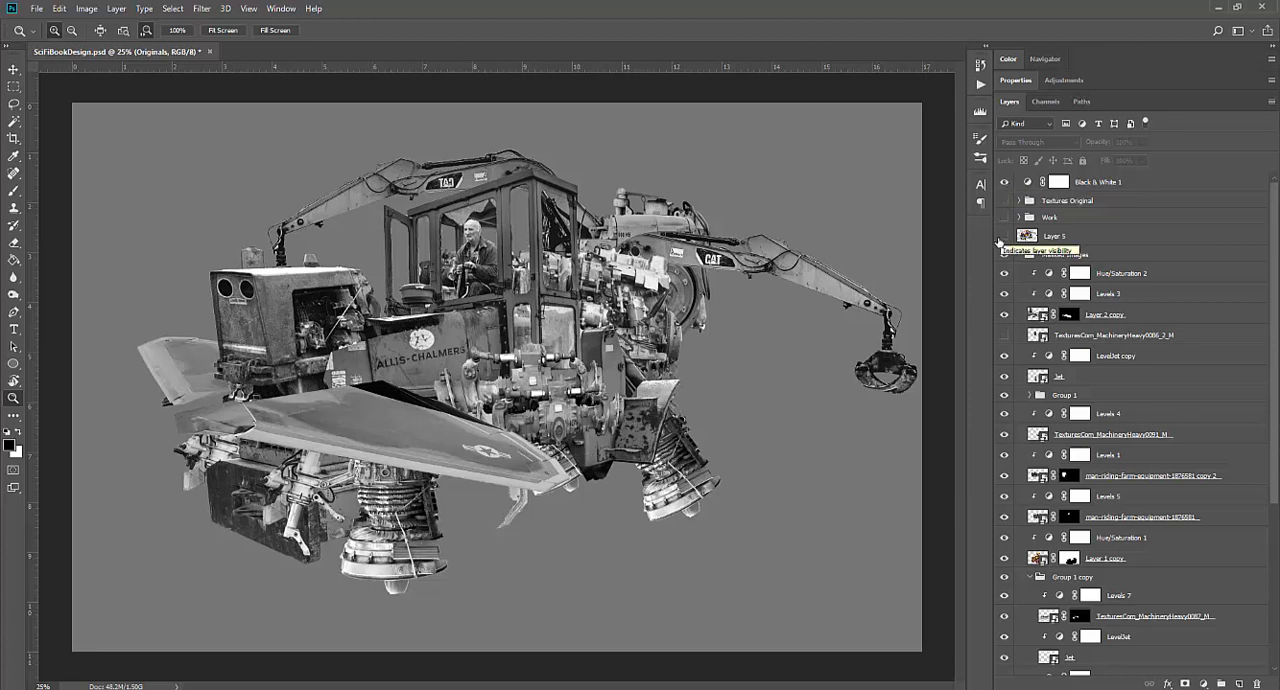
pyautogui.click(1004, 182)
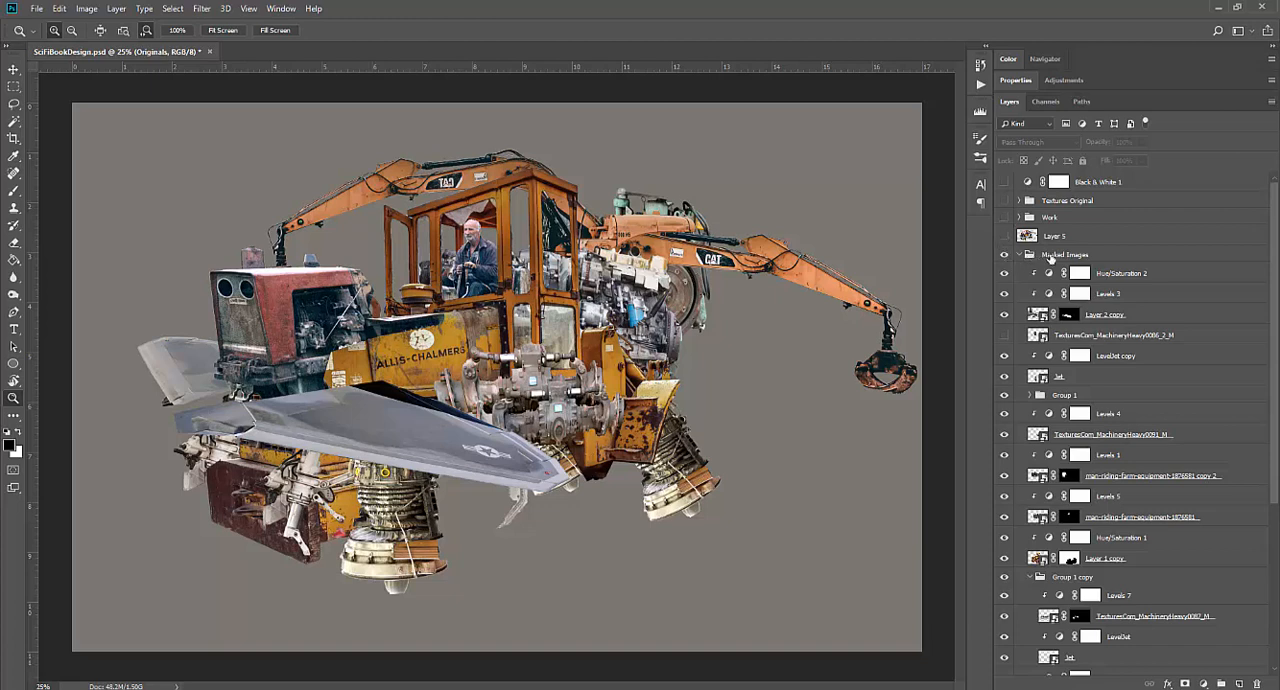
# Create a new empty layer and place it directly above the Masked Images group, outside the group
pyautogui.click(1052, 259)
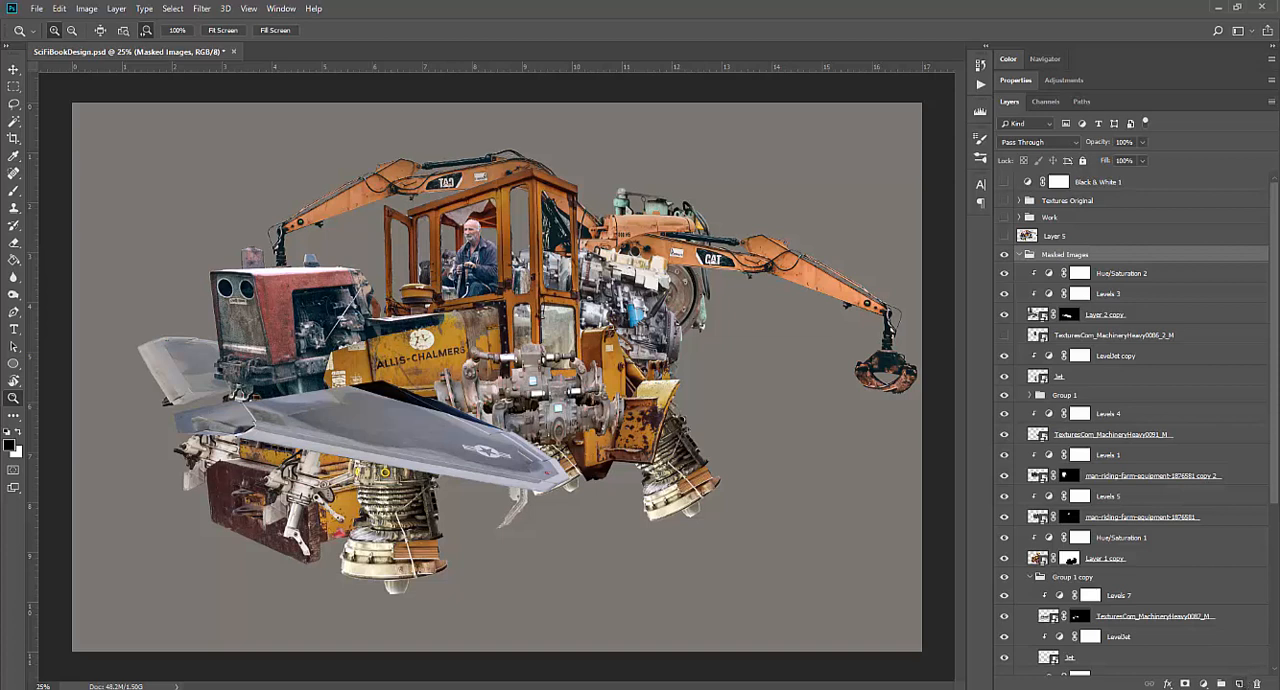
pyautogui.click(1240, 684)
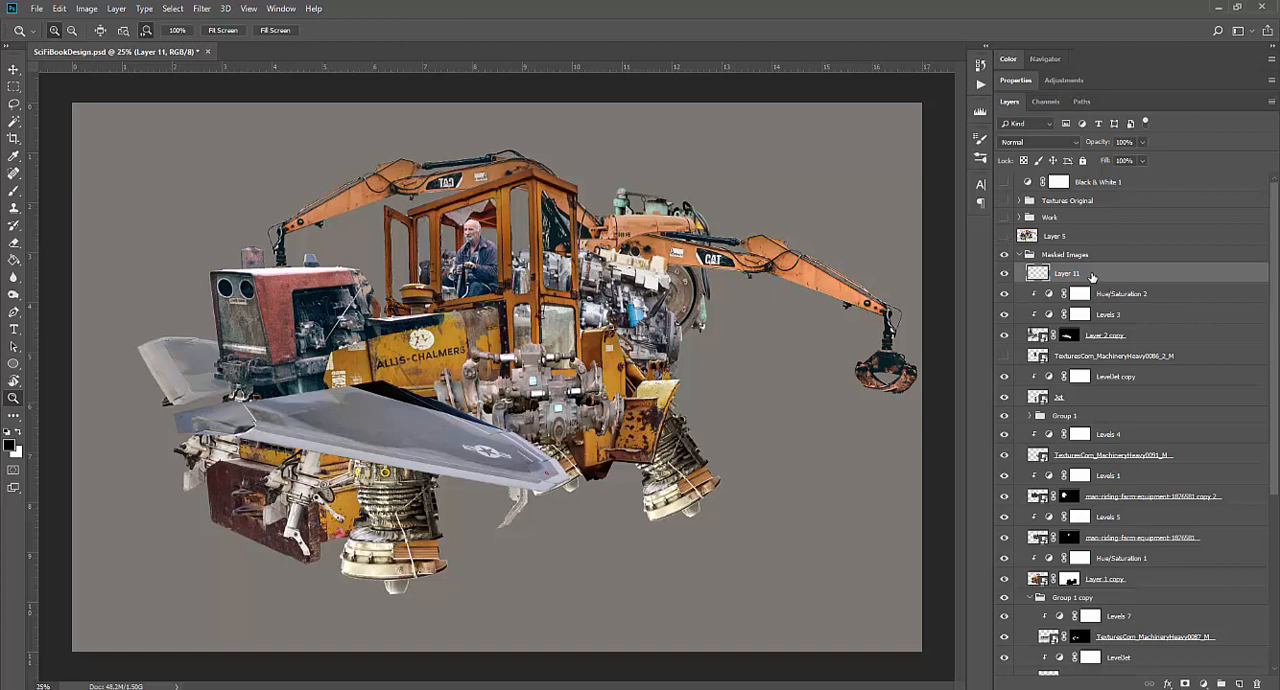
pyautogui.moveTo(1091, 276); pyautogui.dragTo(1094, 242)
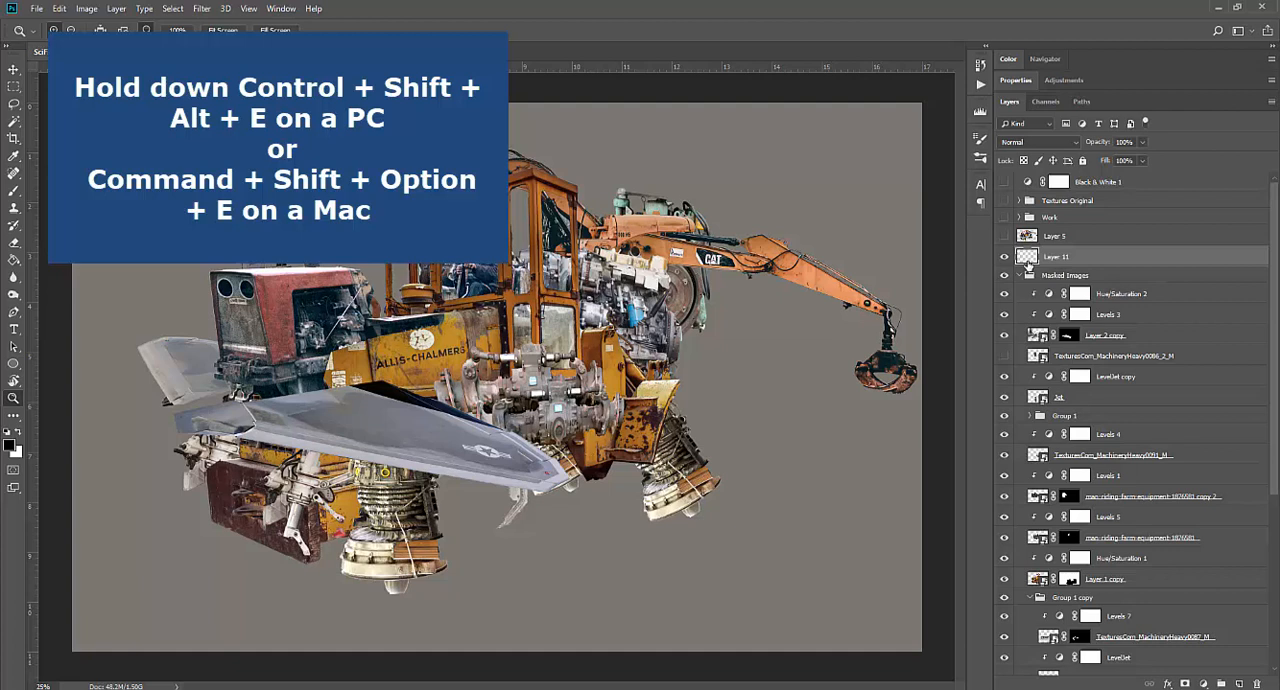
# Stamp all visible vehicle layers into Layer 11 with the grey Layer 4 background hidden, and show the background again
pyautogui.hotkey('ctrl', 'shift', 'alt', 'e')
pyautogui.click(1006, 258)
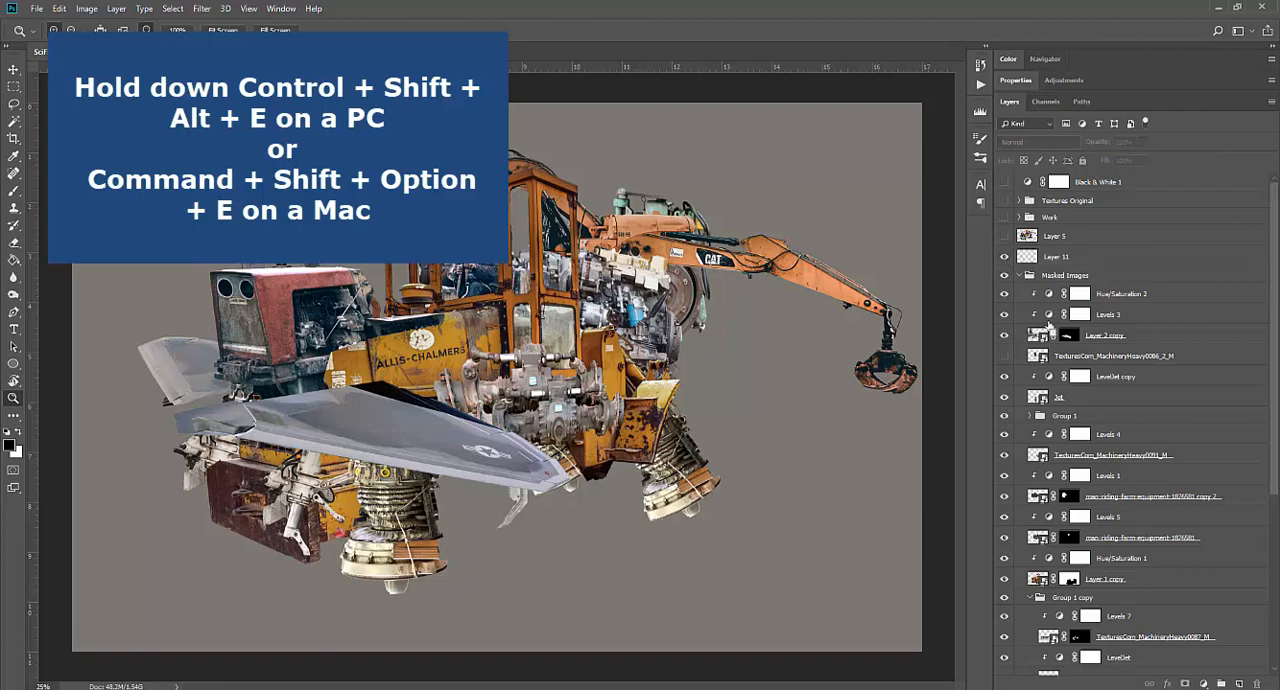
pyautogui.scroll(-5, 1015, 500)
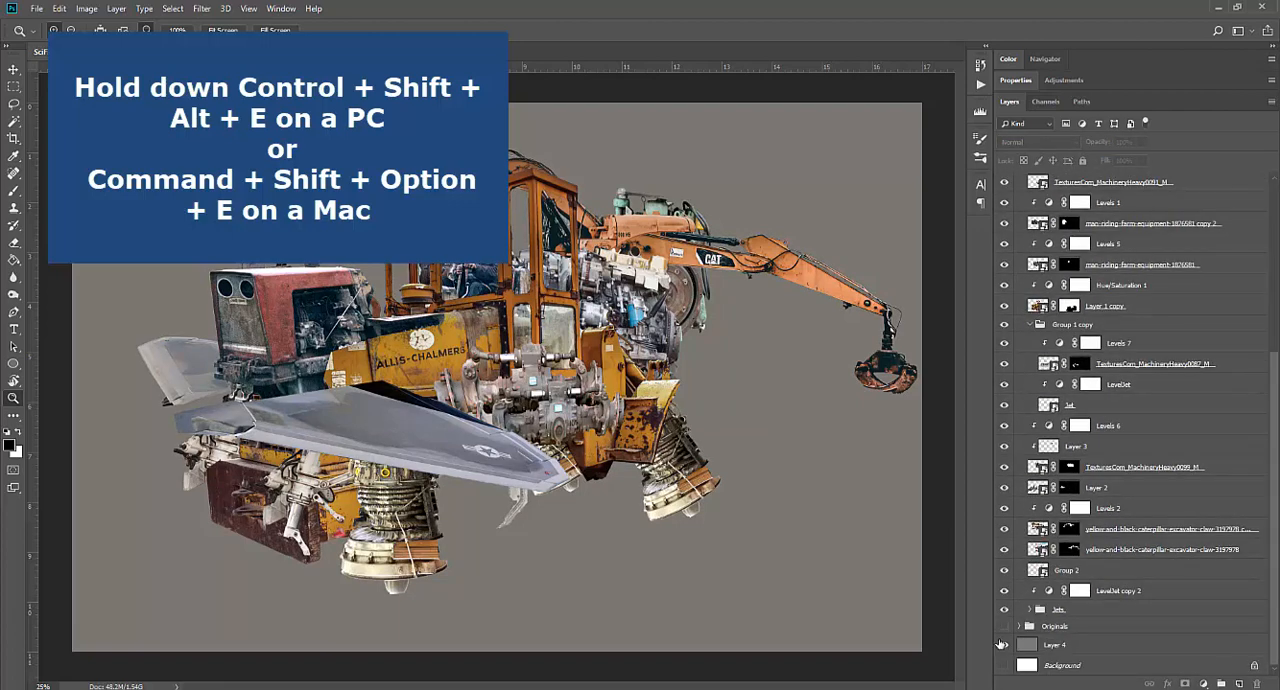
pyautogui.click(1004, 645)
pyautogui.scroll(2, 1046, 600)
pyautogui.scroll(3, 1046, 598)
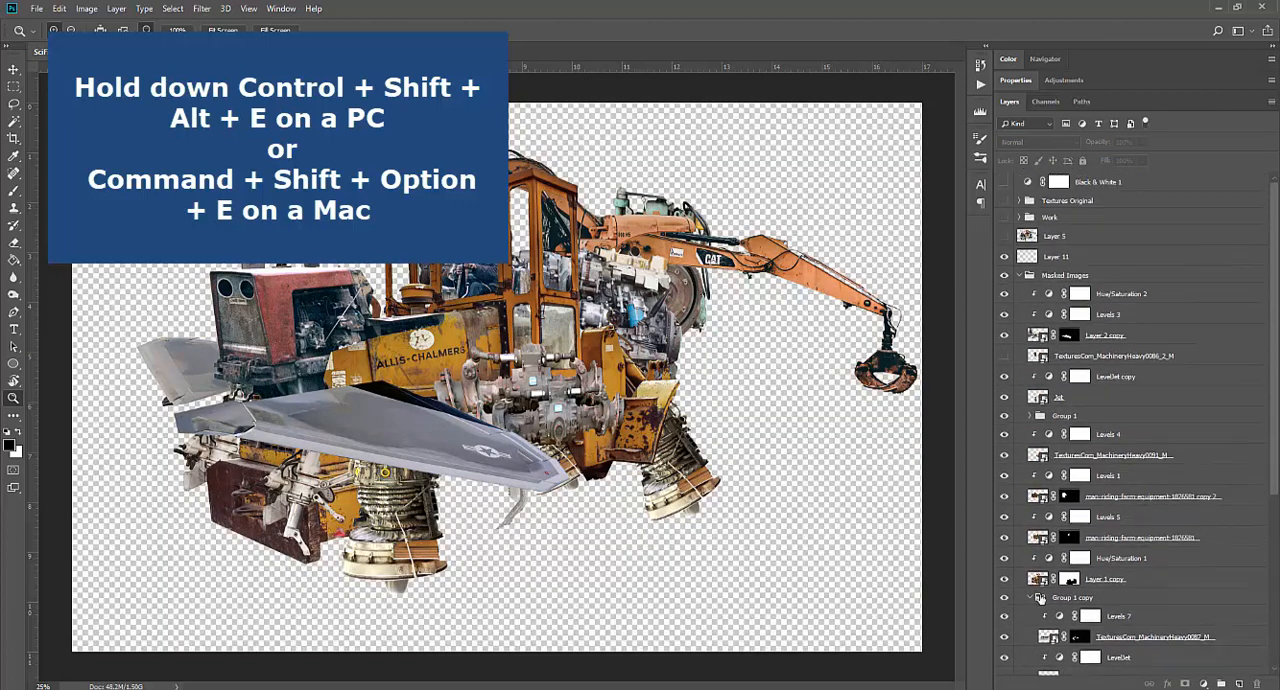
pyautogui.click(1062, 258)
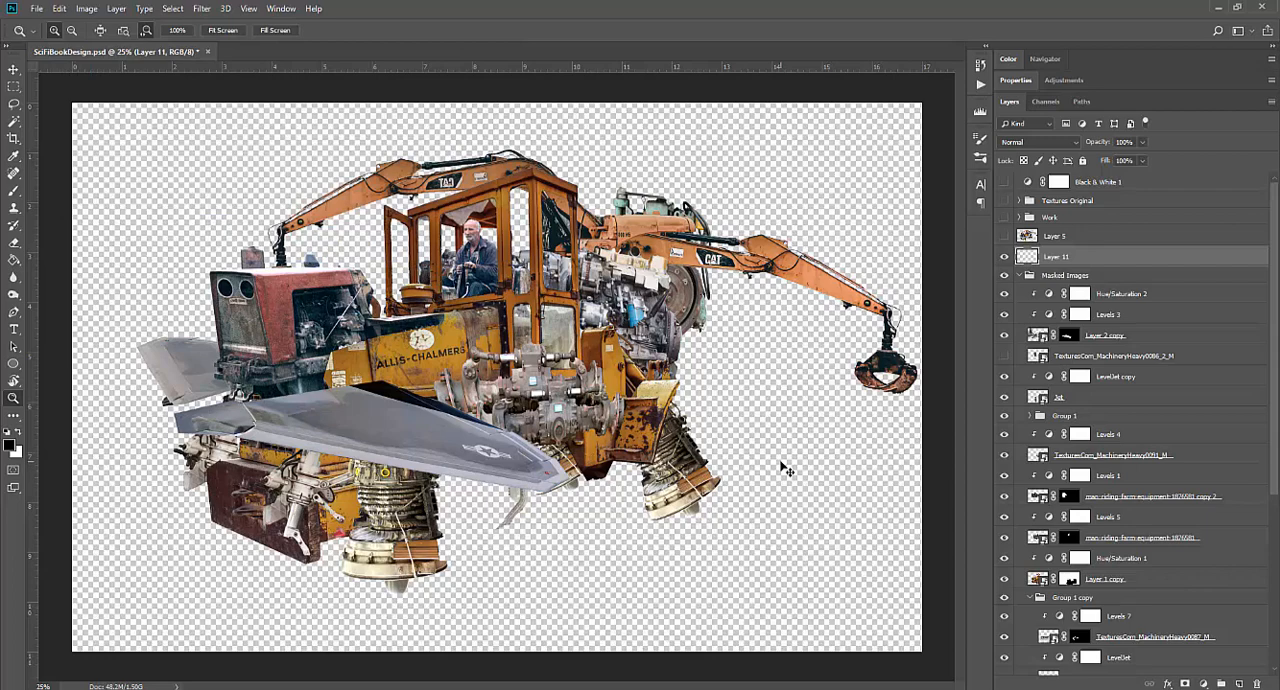
pyautogui.scroll(-3, 1030, 636)
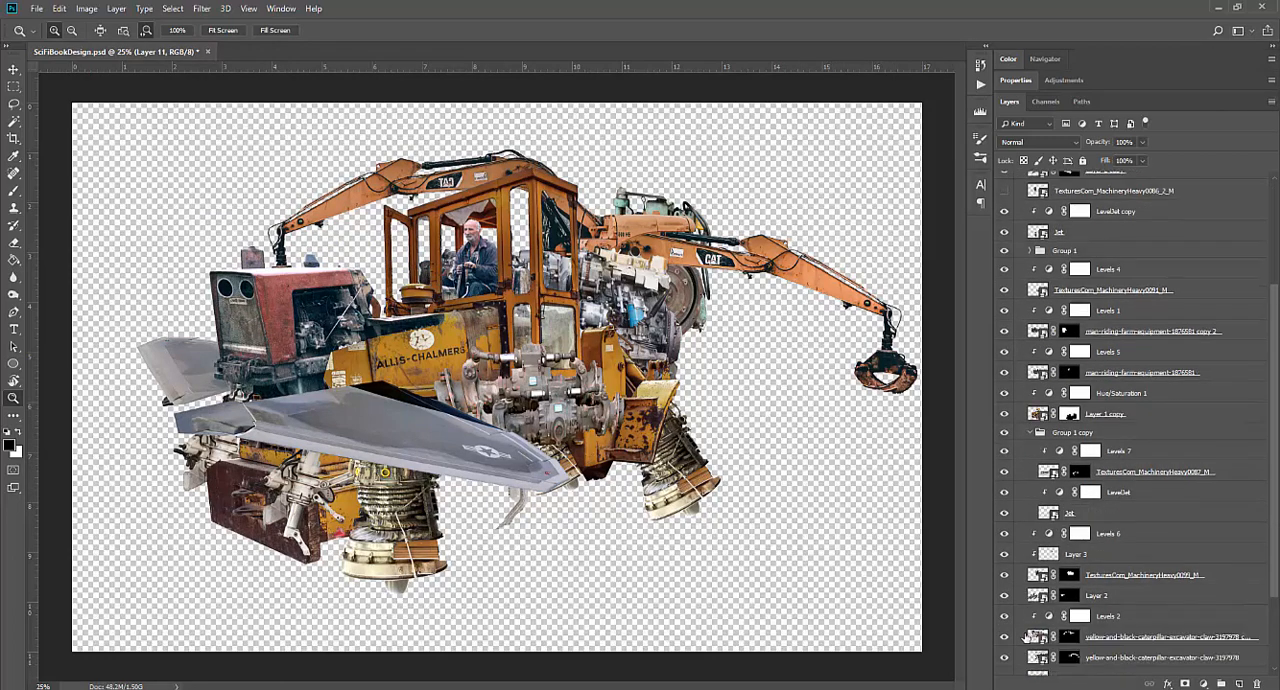
pyautogui.scroll(-2, 1030, 636)
pyautogui.click(1004, 645)
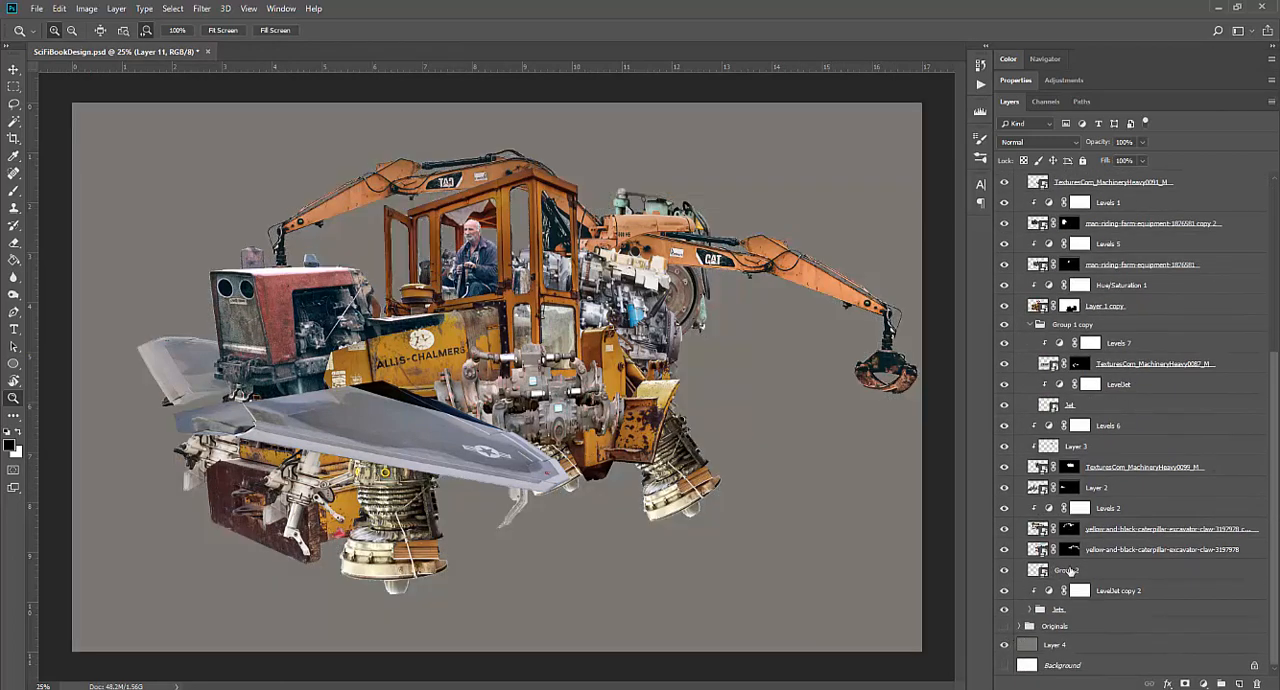
pyautogui.scroll(5, 1070, 571)
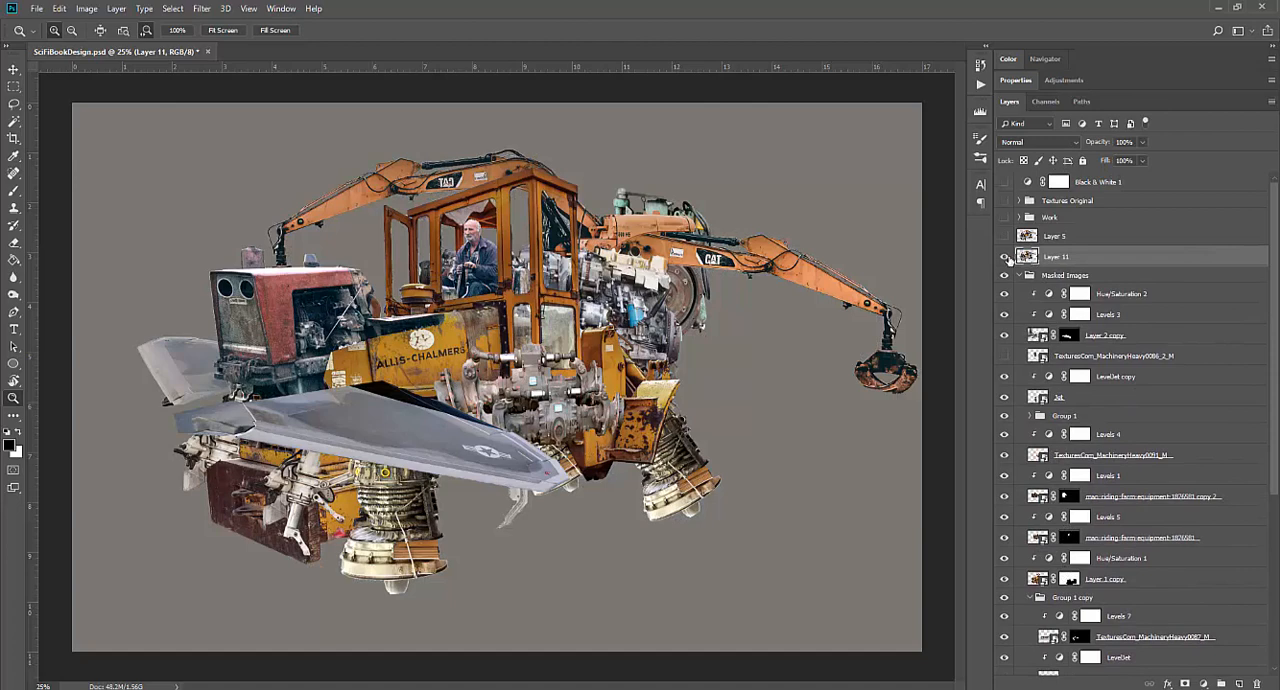
# Check the merged vehicle on Layer 11 in isolation, and collapse the Masked Images group
pyautogui.click(1005, 258)
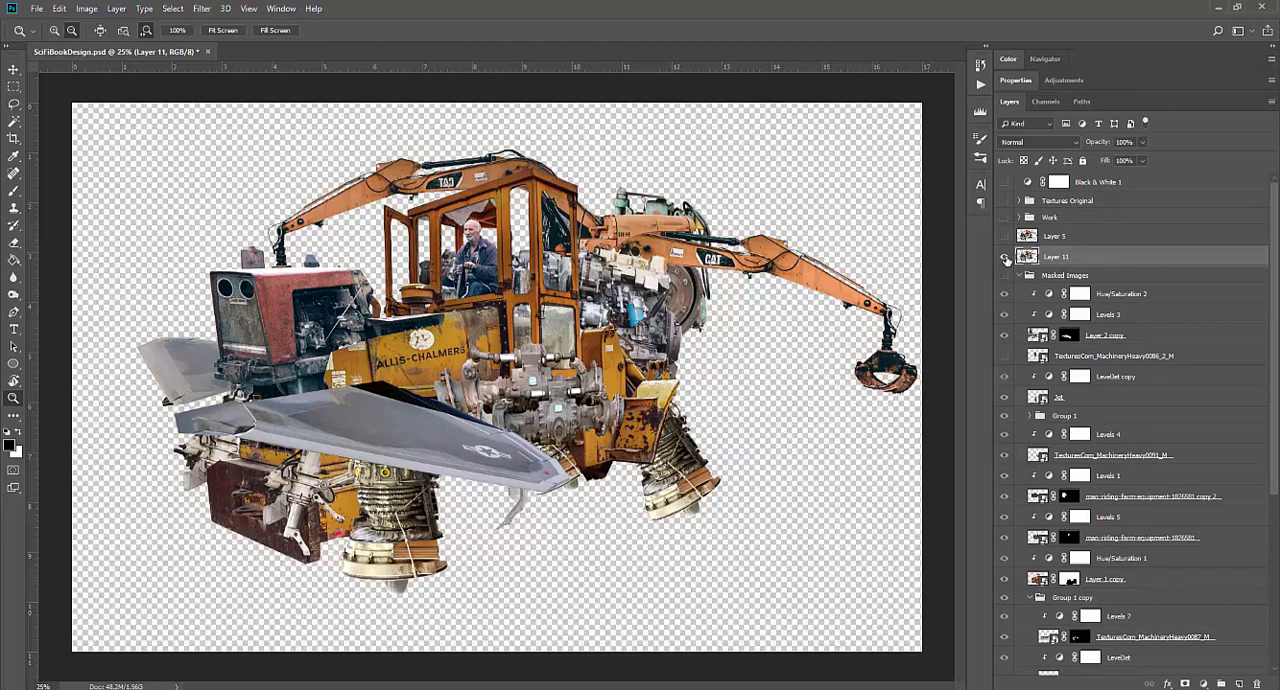
pyautogui.click(1005, 258)
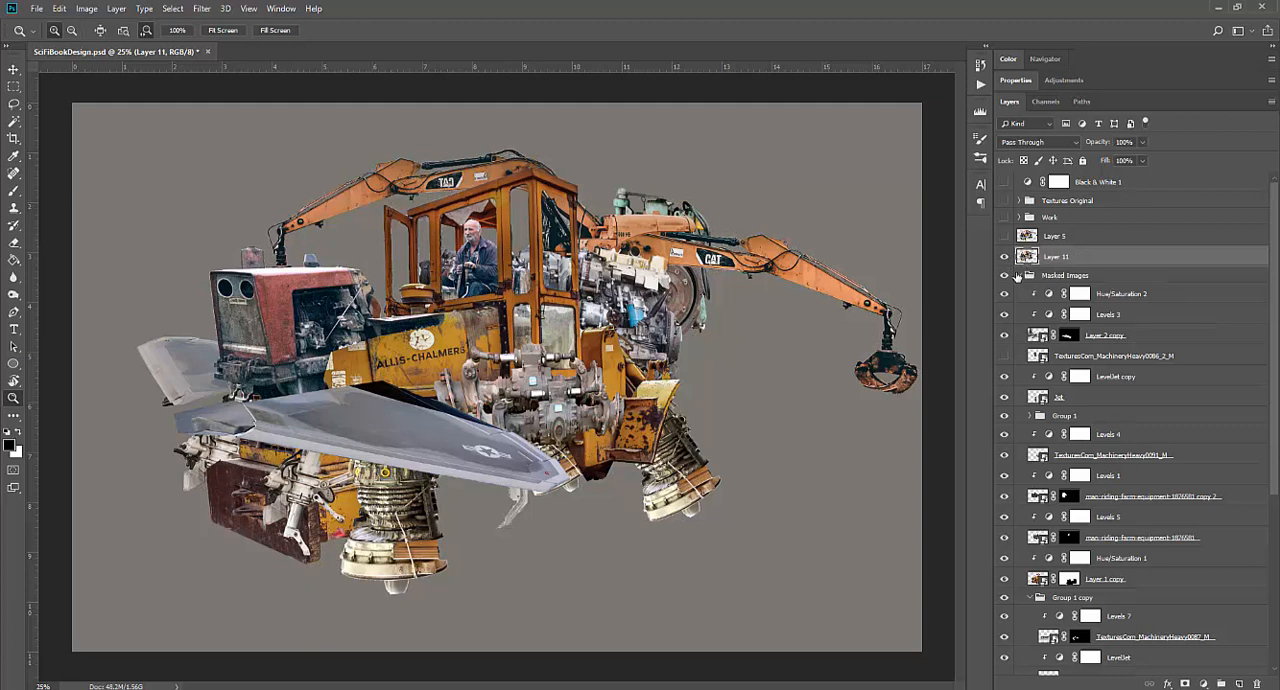
pyautogui.click(1030, 277)
pyautogui.click(1021, 276)
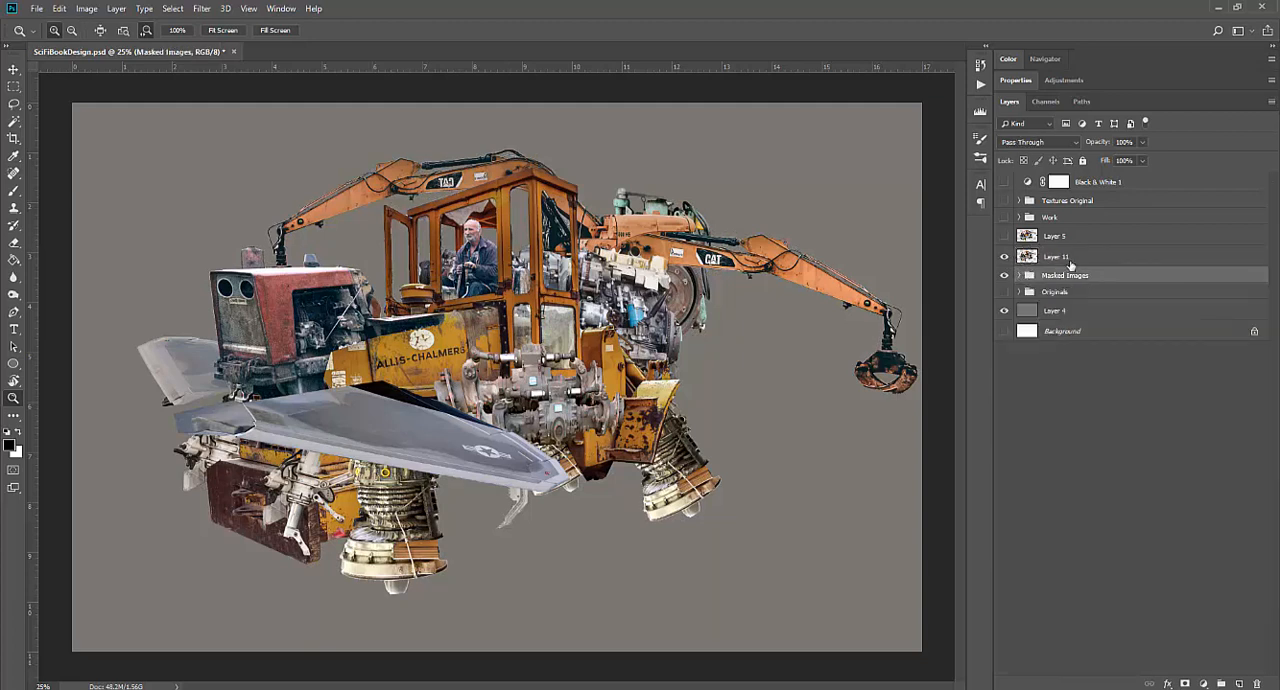
# Hide the Masked Images group and add a Levels adjustment layer clipped to Layer 11
pyautogui.click(1068, 259)
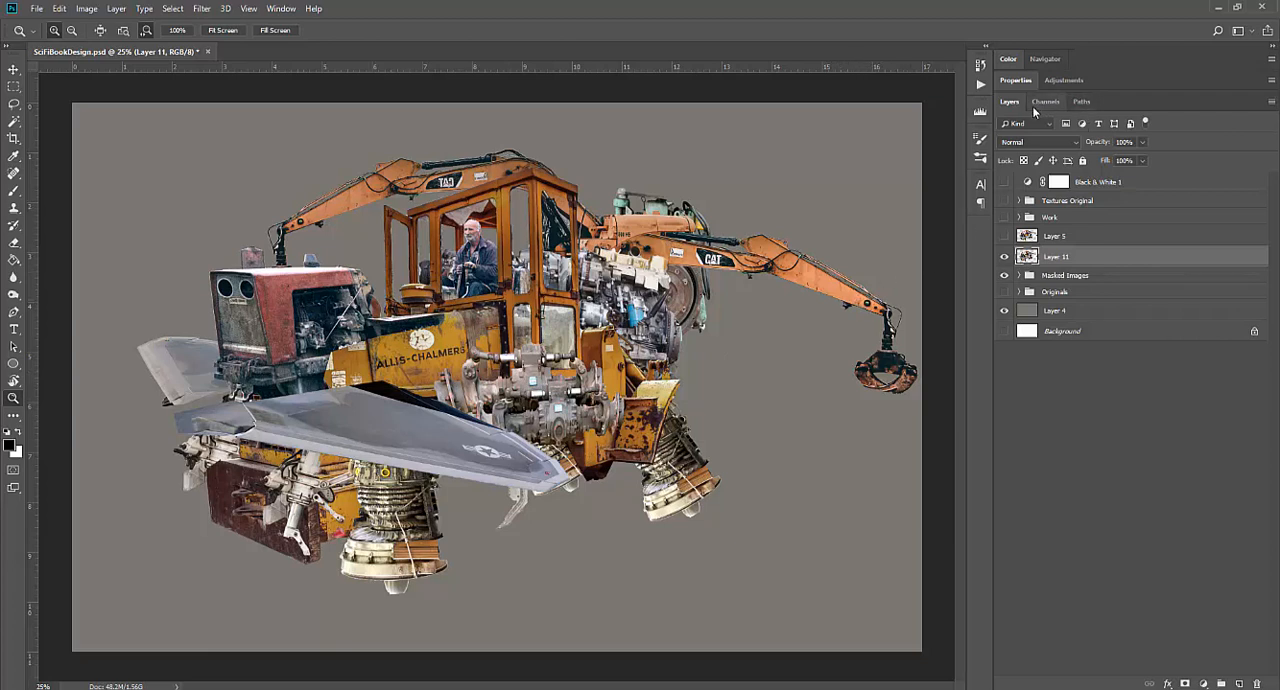
pyautogui.click(1014, 81)
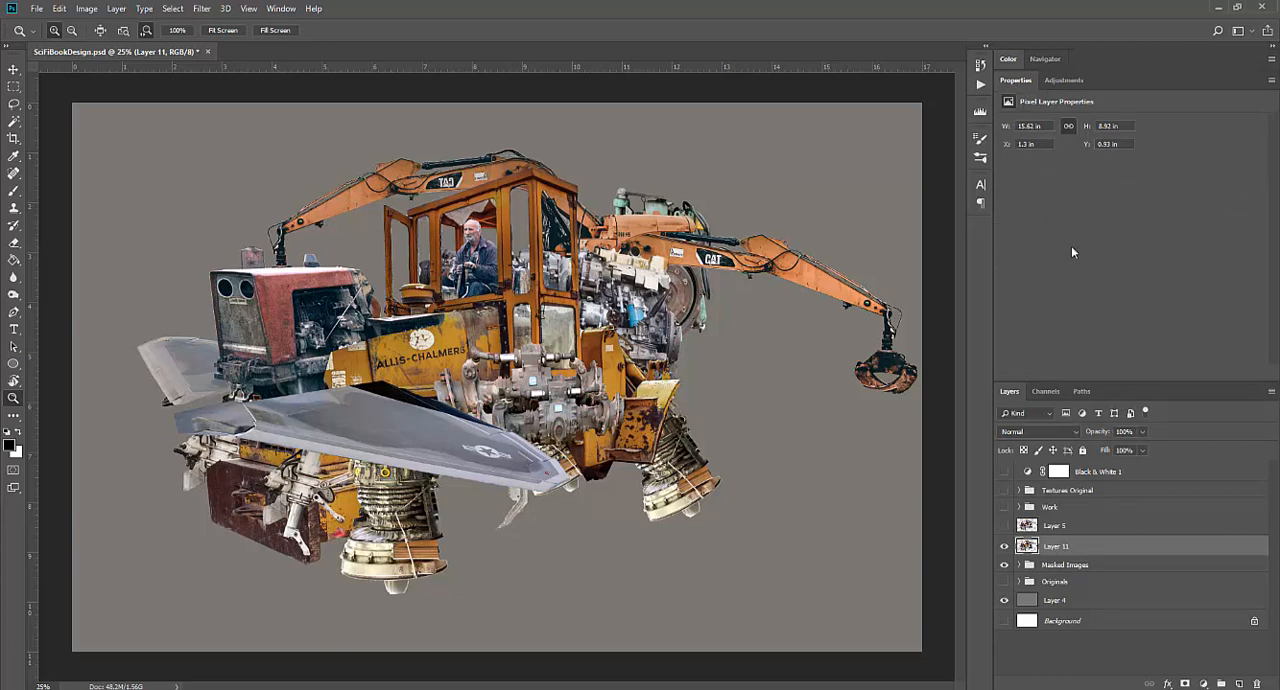
pyautogui.click(1063, 81)
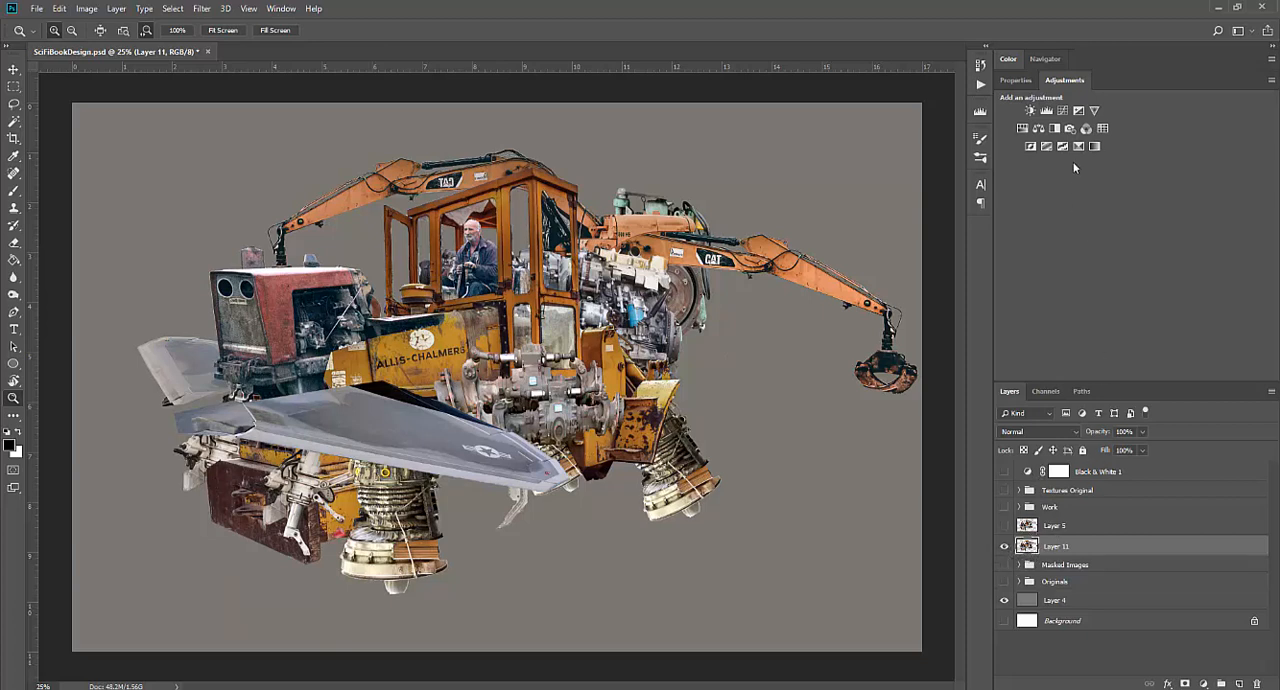
pyautogui.click(1047, 111)
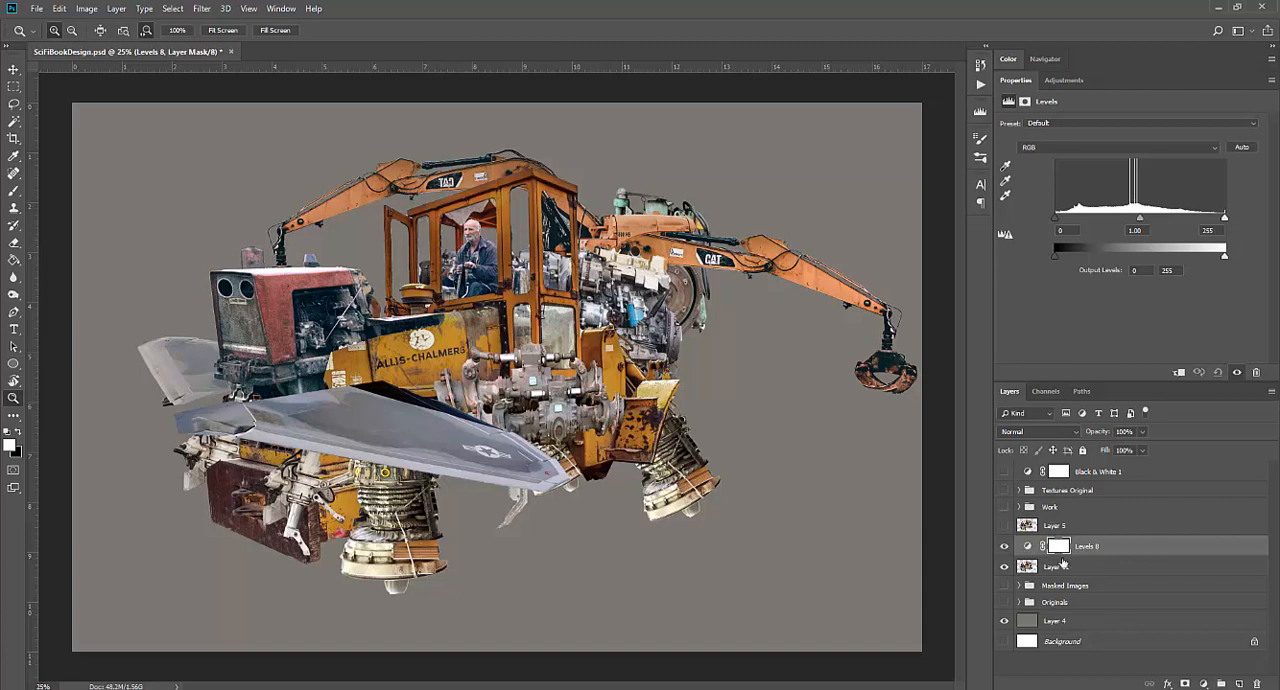
pyautogui.click(1178, 374)
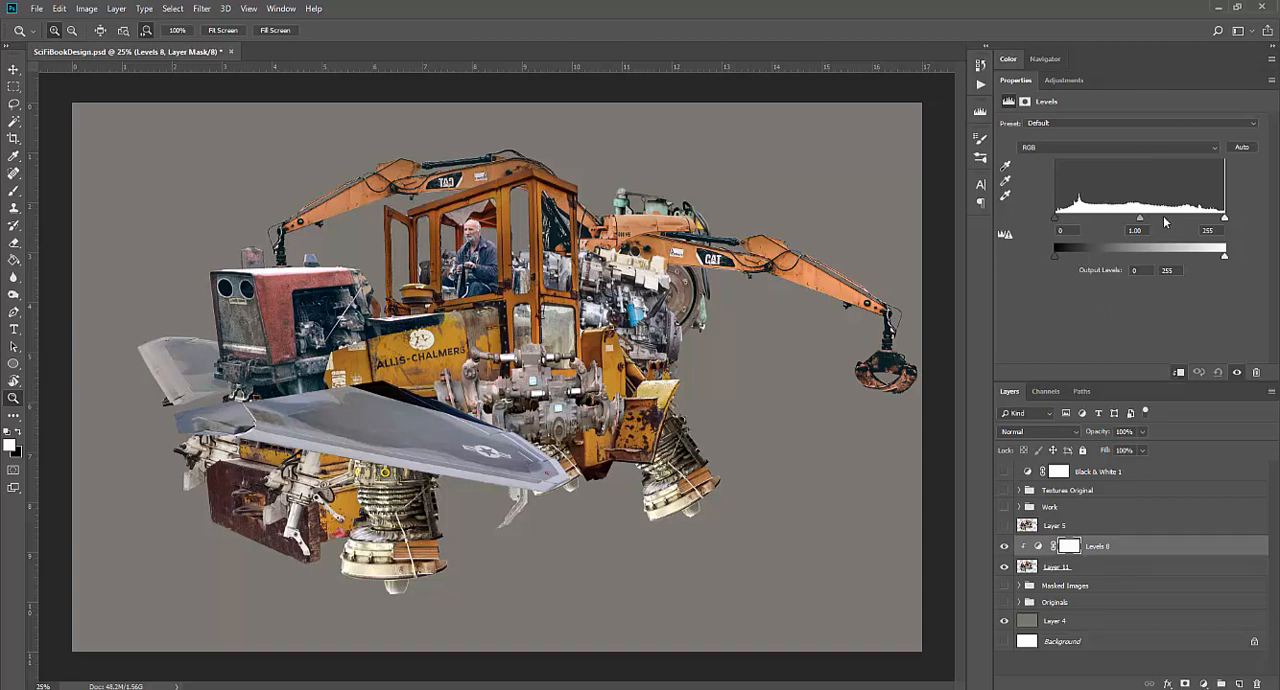
# Darken the vehicle by setting the Levels midtone value to 0.32, keeping the black point at 0
pyautogui.moveTo(1141, 219); pyautogui.dragTo(1177, 218)
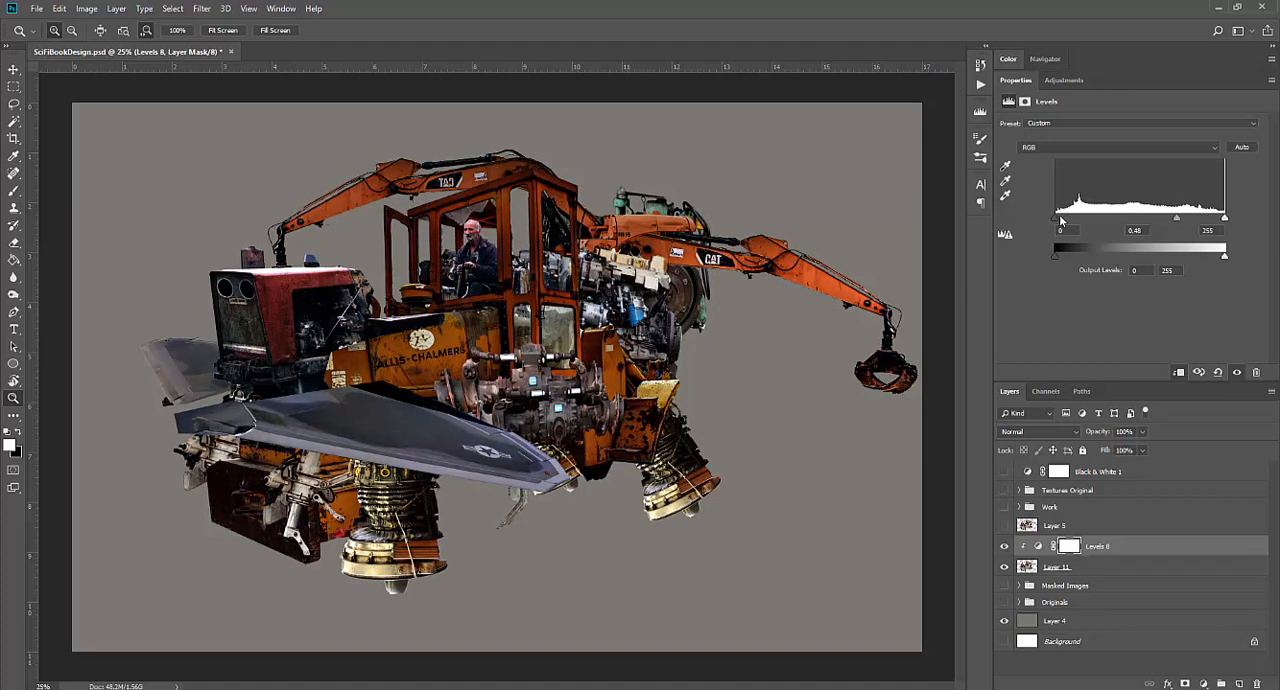
pyautogui.moveTo(1056, 218)
pyautogui.mouseDown()
pyautogui.moveTo(1096, 217)
pyautogui.moveTo(1052, 217)
pyautogui.mouseUp()
pyautogui.moveTo(1177, 220); pyautogui.dragTo(1191, 220)
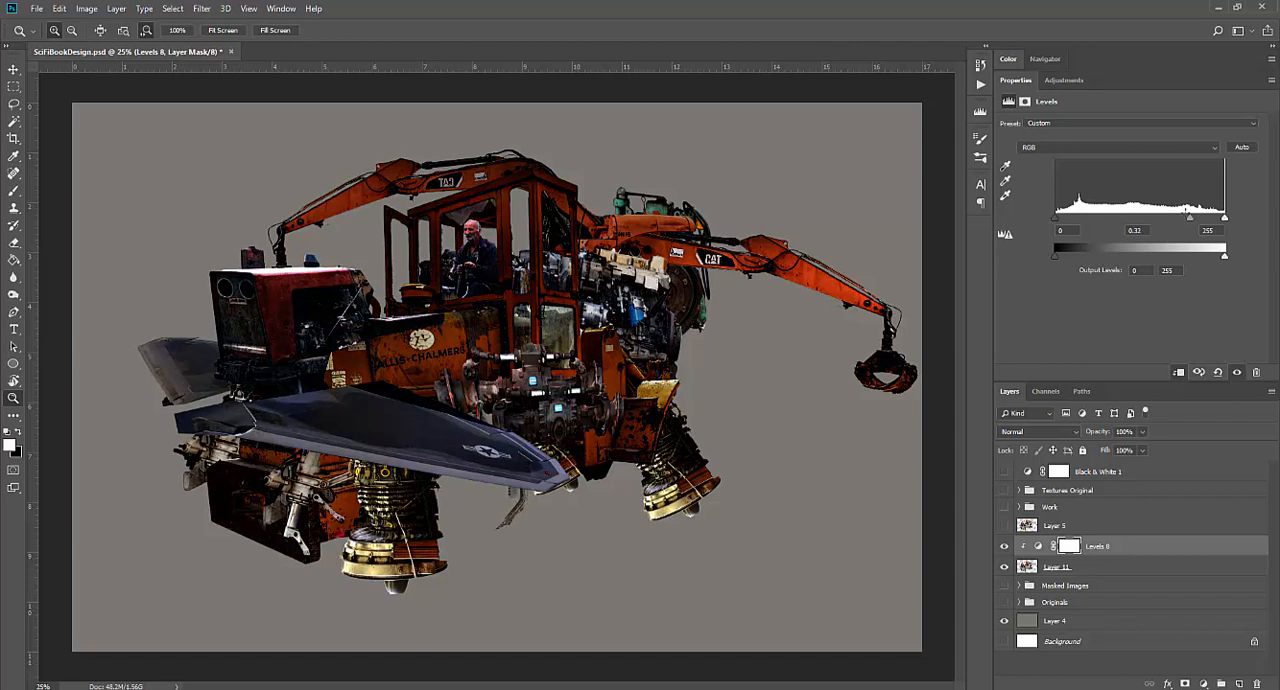
# Invert the Levels adjustment's layer mask to black to hide the darkening effect
pyautogui.click(1069, 547)
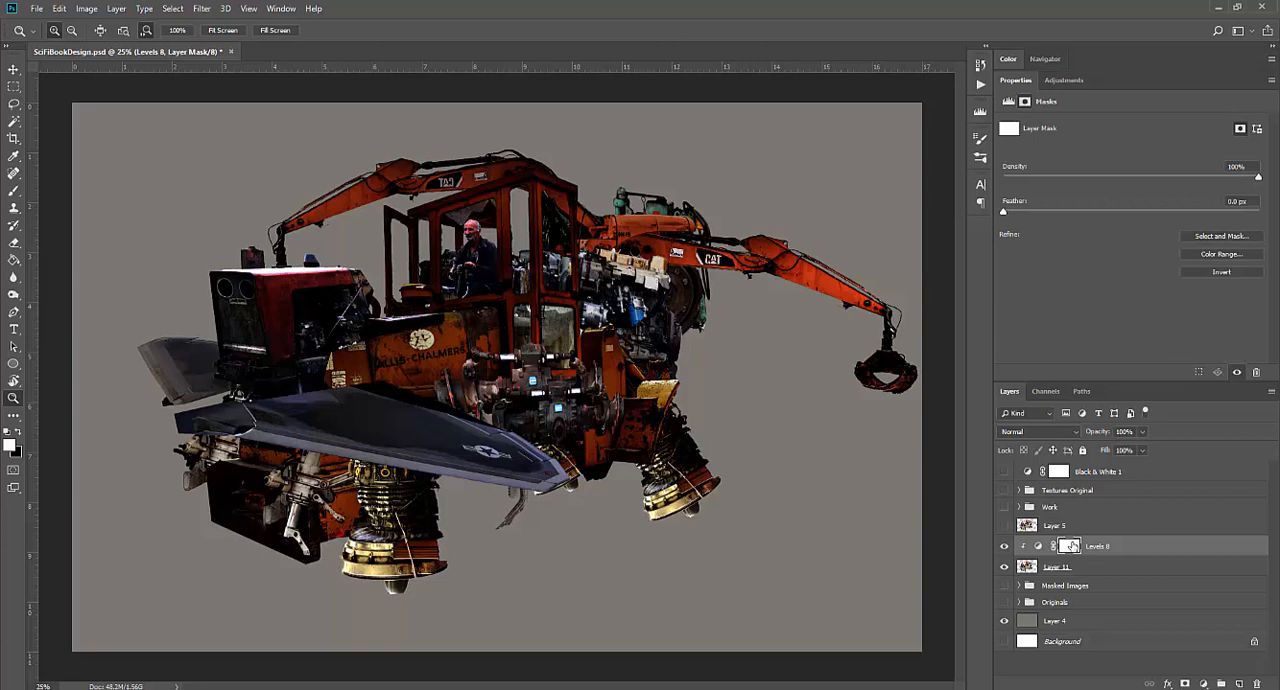
pyautogui.hotkey('ctrl', 'i')
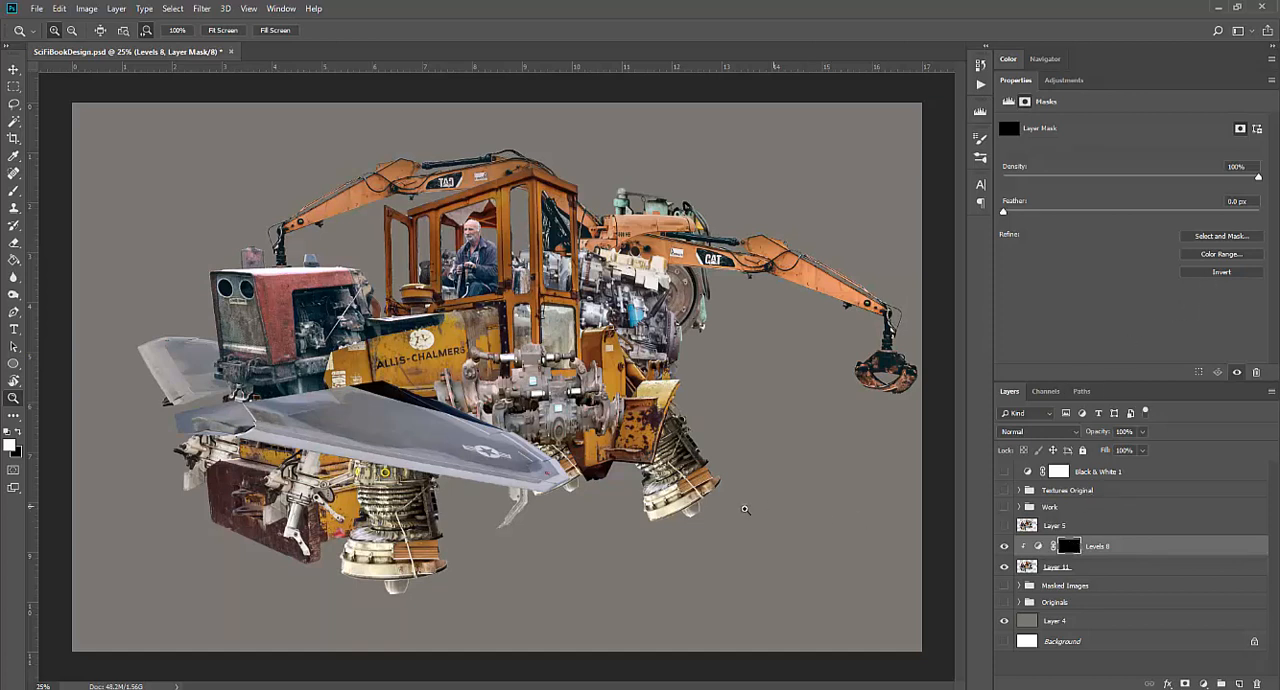
# Set up a soft round brush at 600 px with 30% opacity for painting on the Levels 8 mask
pyautogui.press('b')
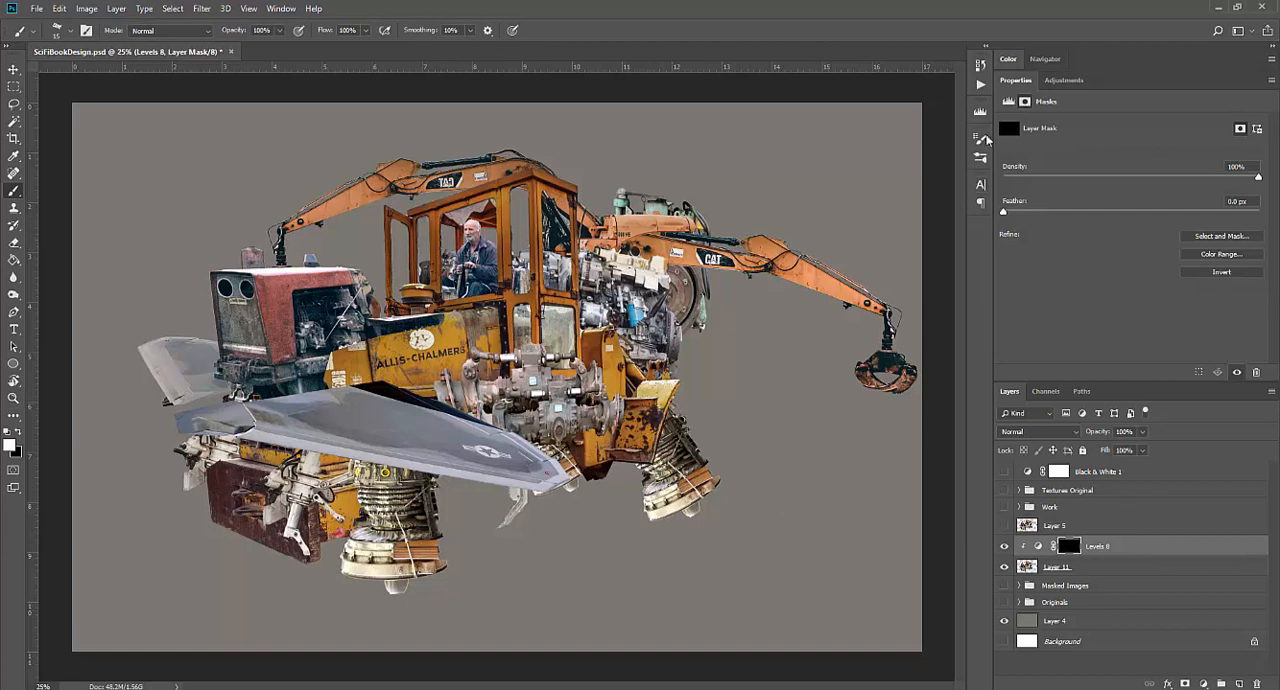
pyautogui.click(976, 142)
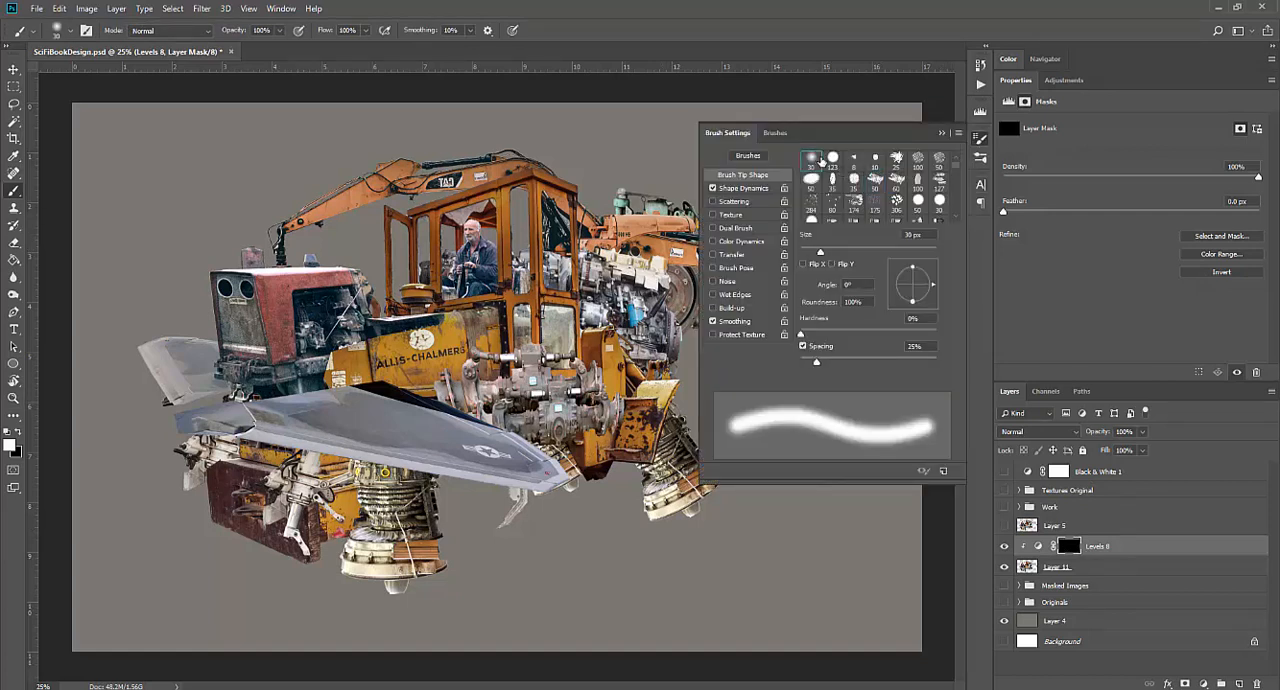
pyautogui.click(283, 10)
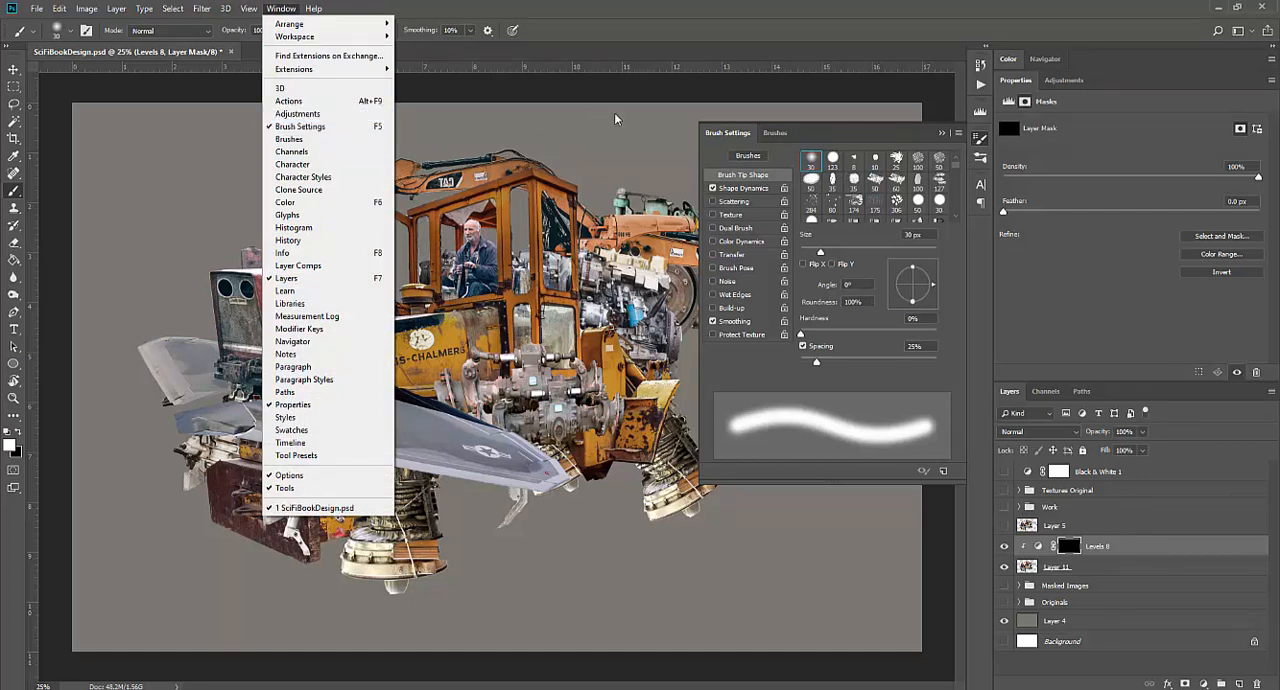
pyautogui.click(788, 64)
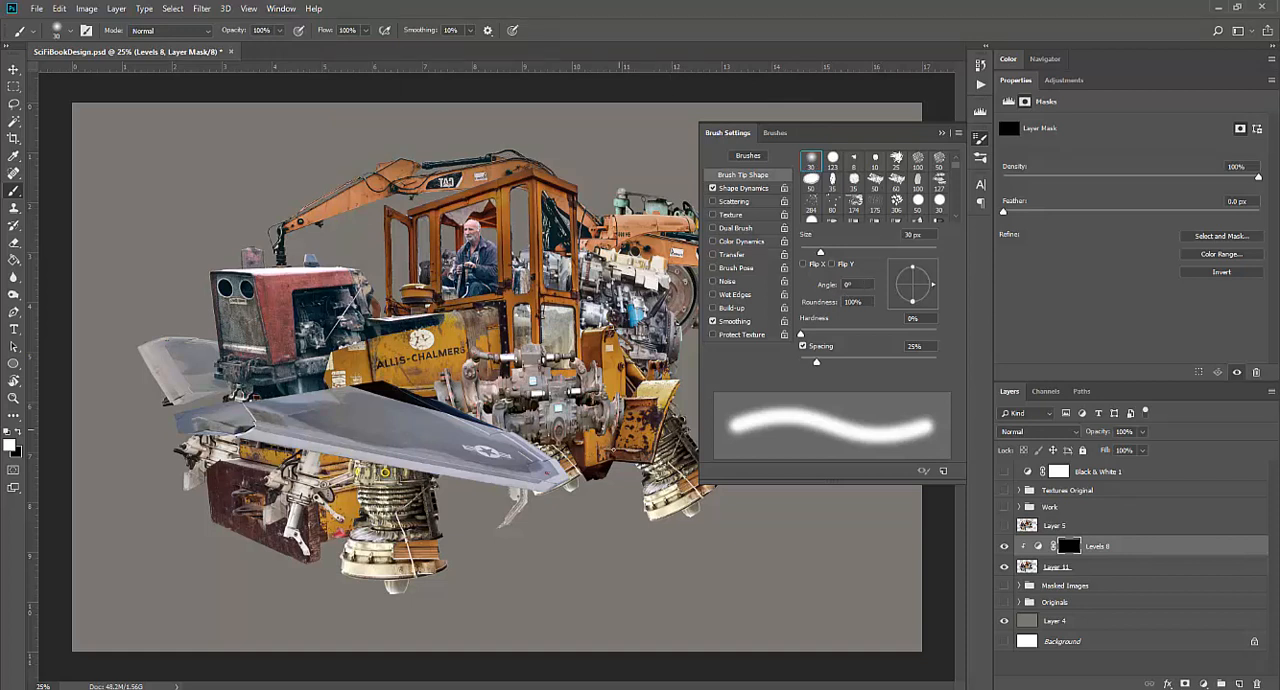
pyautogui.press(']')
pyautogui.press(']')
pyautogui.press(']')
pyautogui.press(']')
pyautogui.press(']')
pyautogui.press(']')
pyautogui.press(']')
pyautogui.press(']')
pyautogui.press(']')
pyautogui.press(']')
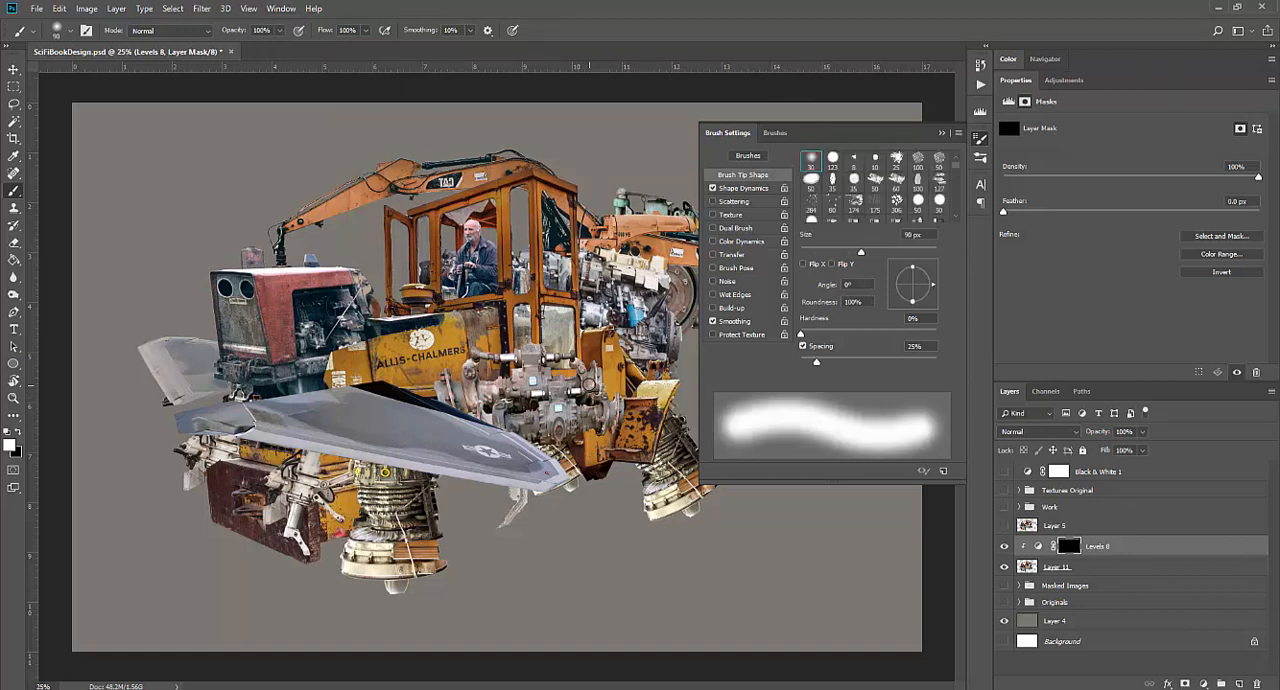
pyautogui.press(']')
pyautogui.press(']')
pyautogui.press(']')
pyautogui.press(']')
pyautogui.press(']')
pyautogui.press(']')
pyautogui.press('3')
# Paint shadows into the Levels 8 mask under the near wing, over the rear engine and around the cab and left crane arm
pyautogui.moveTo(400, 525)
pyautogui.mouseDown()
pyautogui.moveTo(415, 515)
pyautogui.moveTo(255, 482)
pyautogui.moveTo(246, 459)
pyautogui.moveTo(358, 483)
pyautogui.mouseUp()
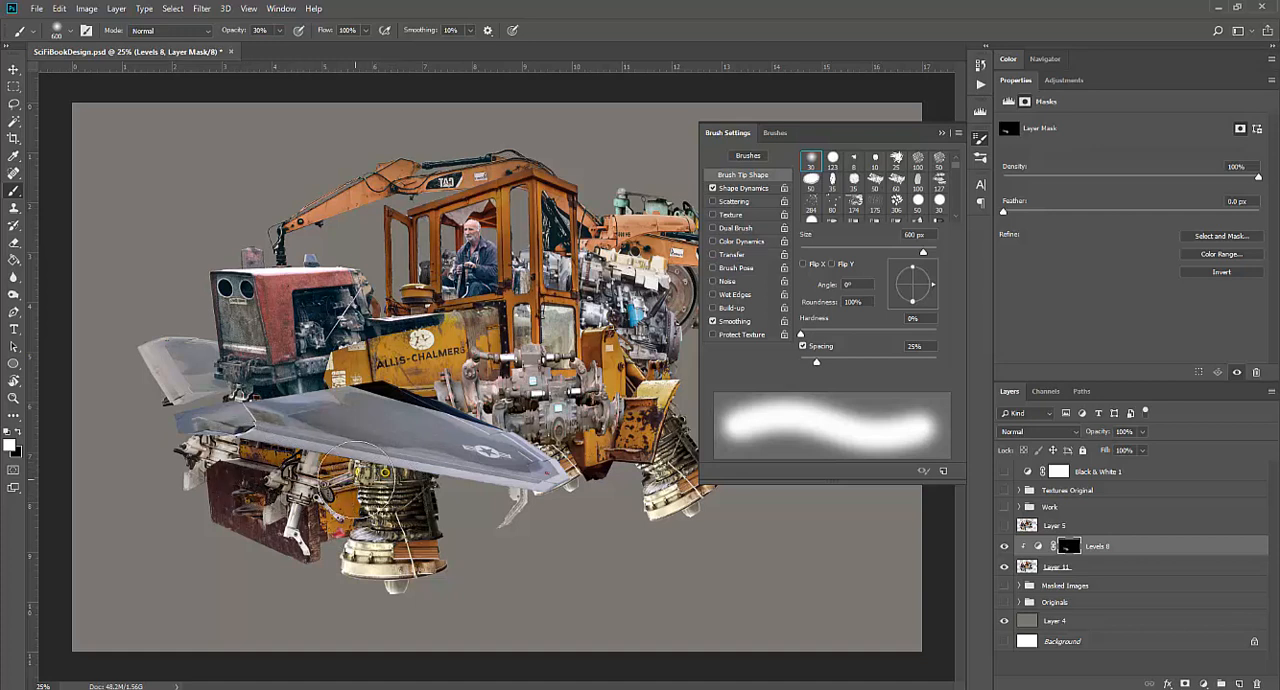
pyautogui.moveTo(590, 395)
pyautogui.mouseDown()
pyautogui.moveTo(555, 302)
pyautogui.moveTo(603, 463)
pyautogui.moveTo(655, 408)
pyautogui.moveTo(663, 435)
pyautogui.moveTo(651, 453)
pyautogui.moveTo(625, 475)
pyautogui.moveTo(635, 468)
pyautogui.moveTo(605, 380)
pyautogui.moveTo(620, 305)
pyautogui.moveTo(630, 358)
pyautogui.moveTo(635, 305)
pyautogui.moveTo(645, 338)
pyautogui.moveTo(660, 291)
pyautogui.mouseUp()
pyautogui.moveTo(478, 216)
pyautogui.mouseDown()
pyautogui.moveTo(455, 235)
pyautogui.moveTo(490, 226)
pyautogui.moveTo(386, 203)
pyautogui.moveTo(396, 184)
pyautogui.moveTo(344, 214)
pyautogui.mouseUp()
# Reduce the soft brush to 200 px and paint shadow along the right crane arm down to its grapple
pyautogui.press('[')
pyautogui.press('[')
pyautogui.press('[')
pyautogui.press('[')
pyautogui.press('[')
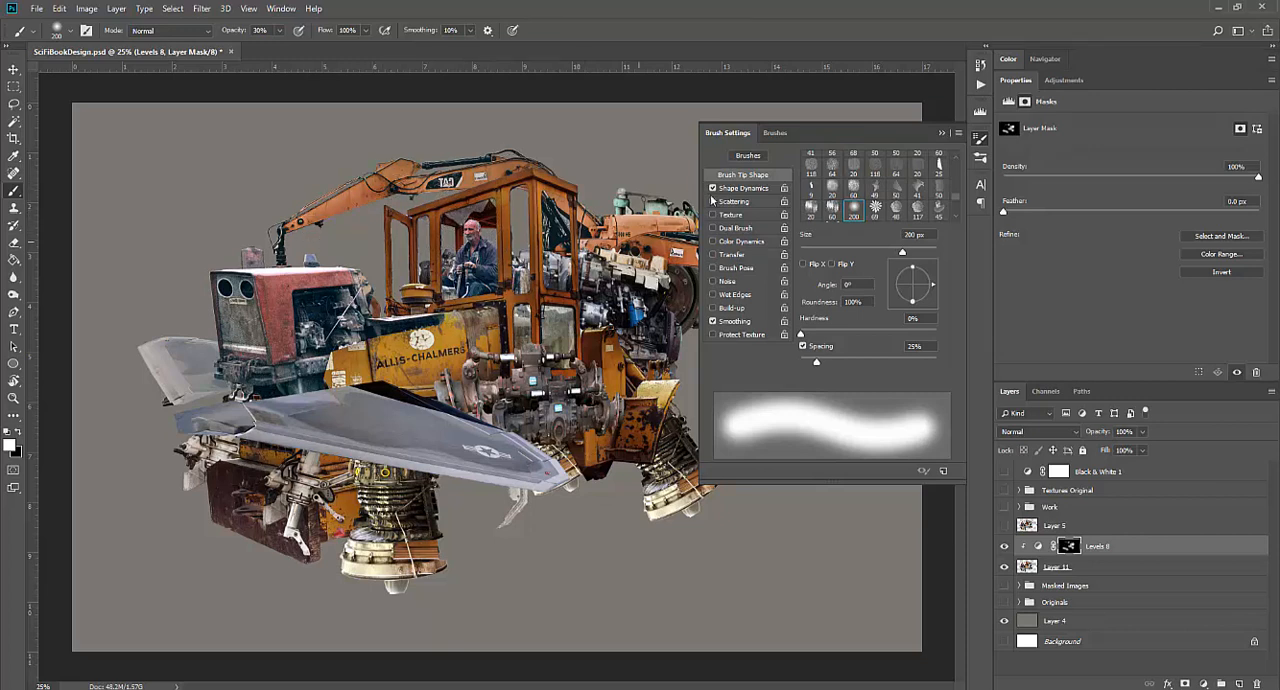
pyautogui.click(942, 135)
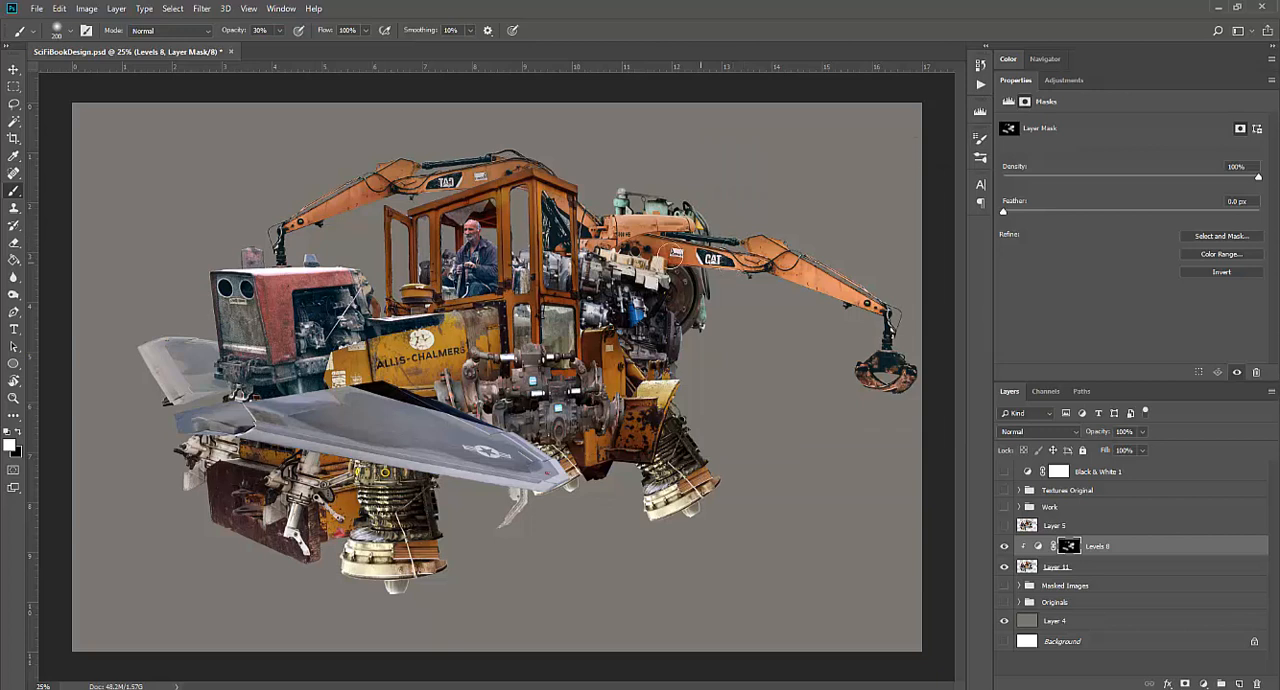
pyautogui.moveTo(788, 269)
pyautogui.mouseDown()
pyautogui.moveTo(866, 302)
pyautogui.moveTo(891, 395)
pyautogui.mouseUp()
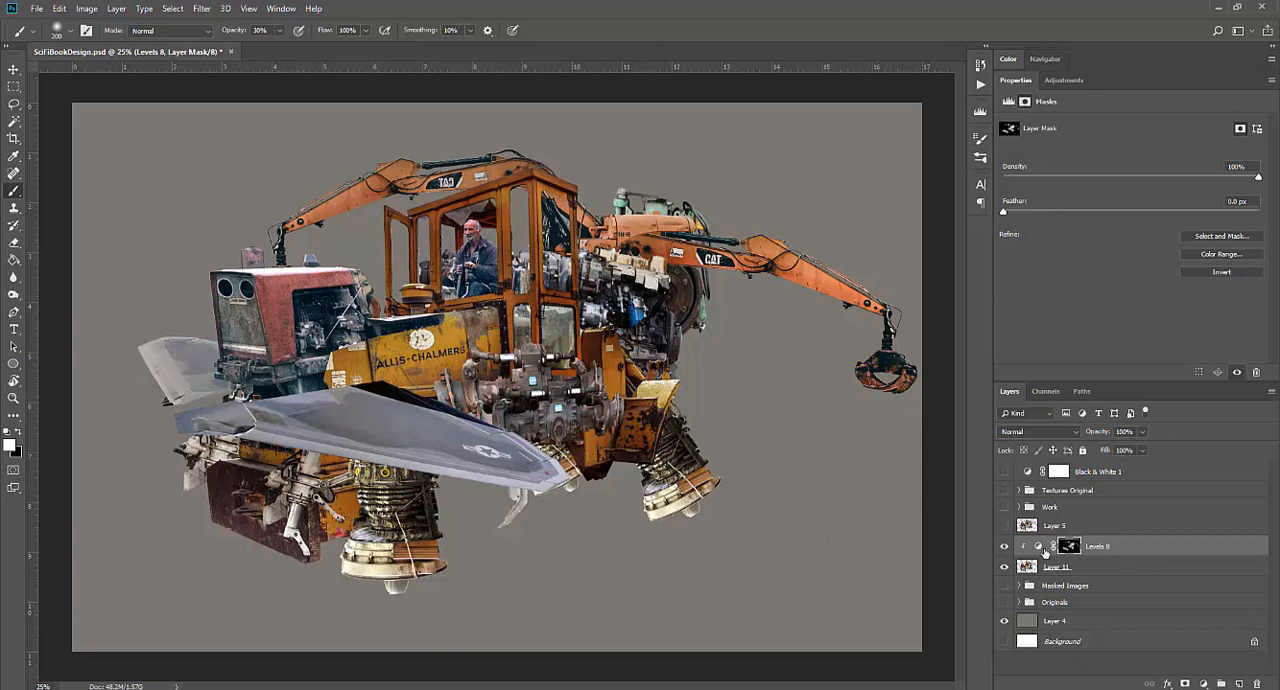
# Hide Levels 8 and brighten Layer 11 with a new clipped Levels adjustment, setting the white point to 198
pyautogui.click(1004, 546)
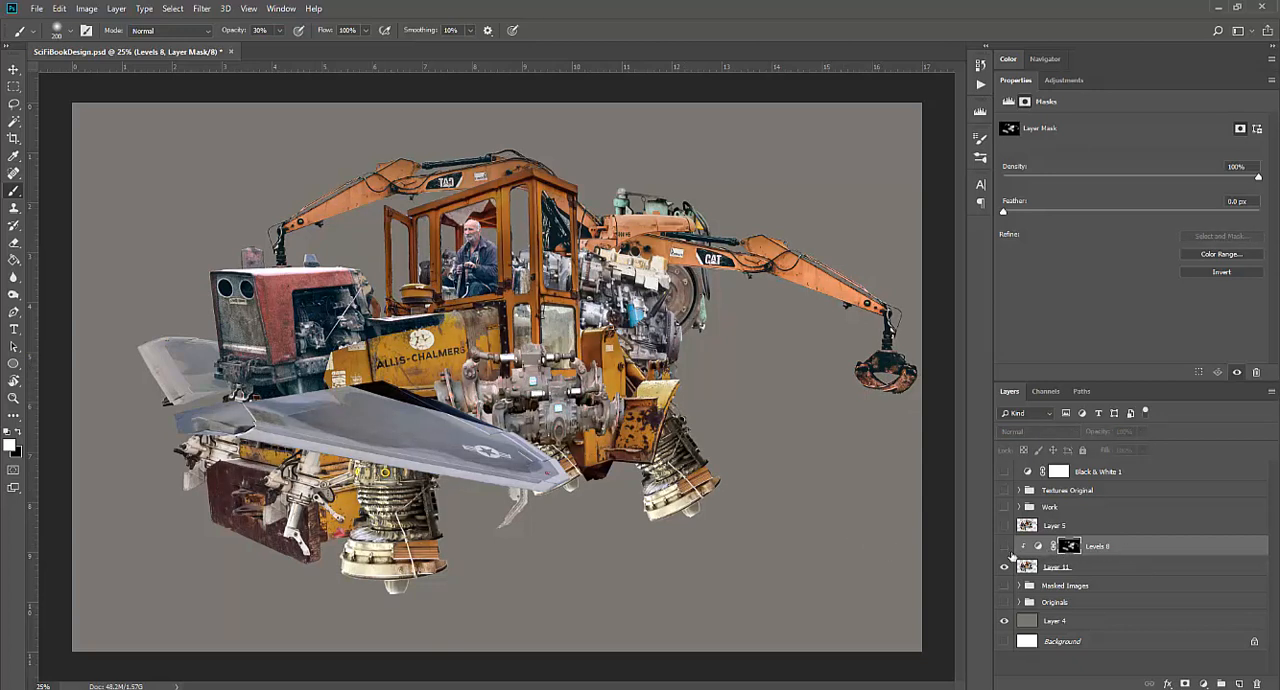
pyautogui.click(1067, 569)
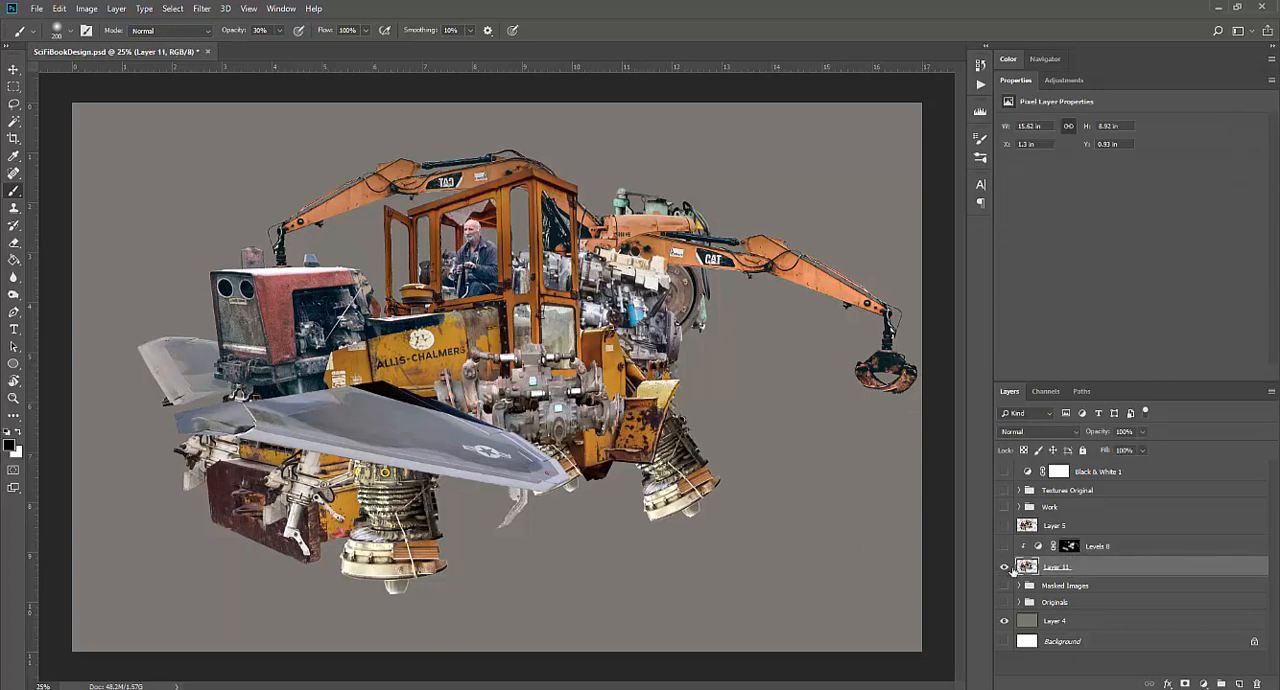
pyautogui.click(1065, 81)
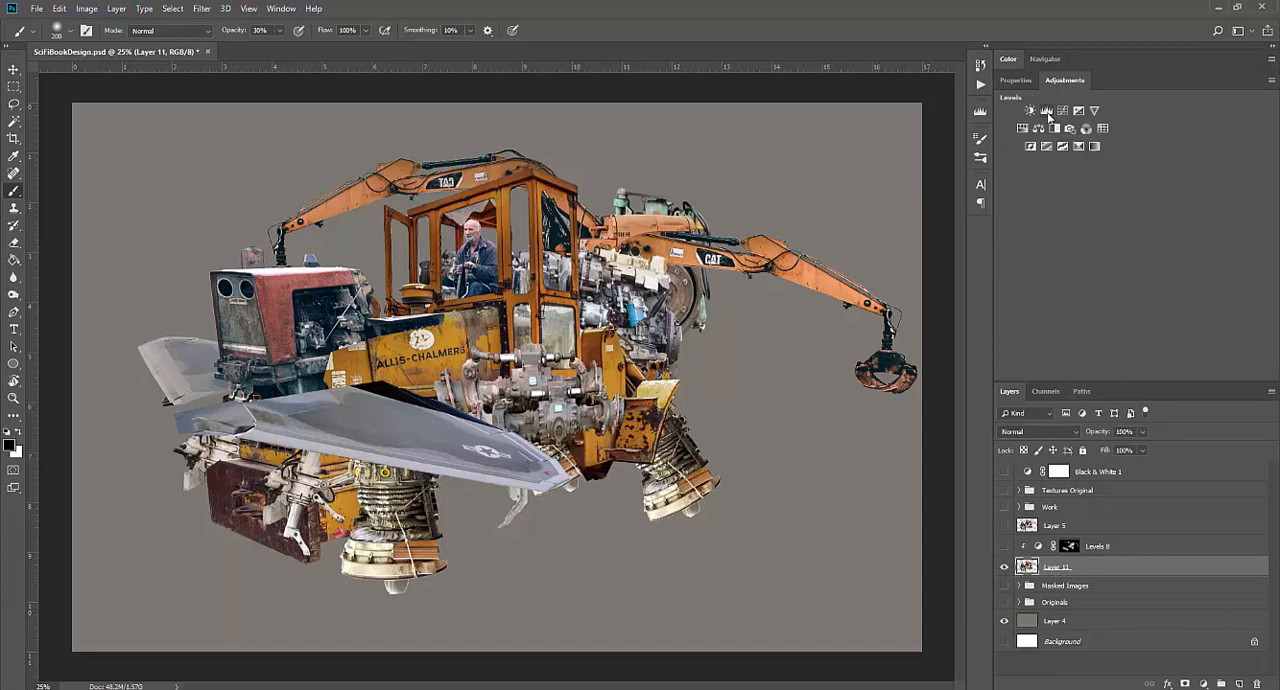
pyautogui.click(1047, 112)
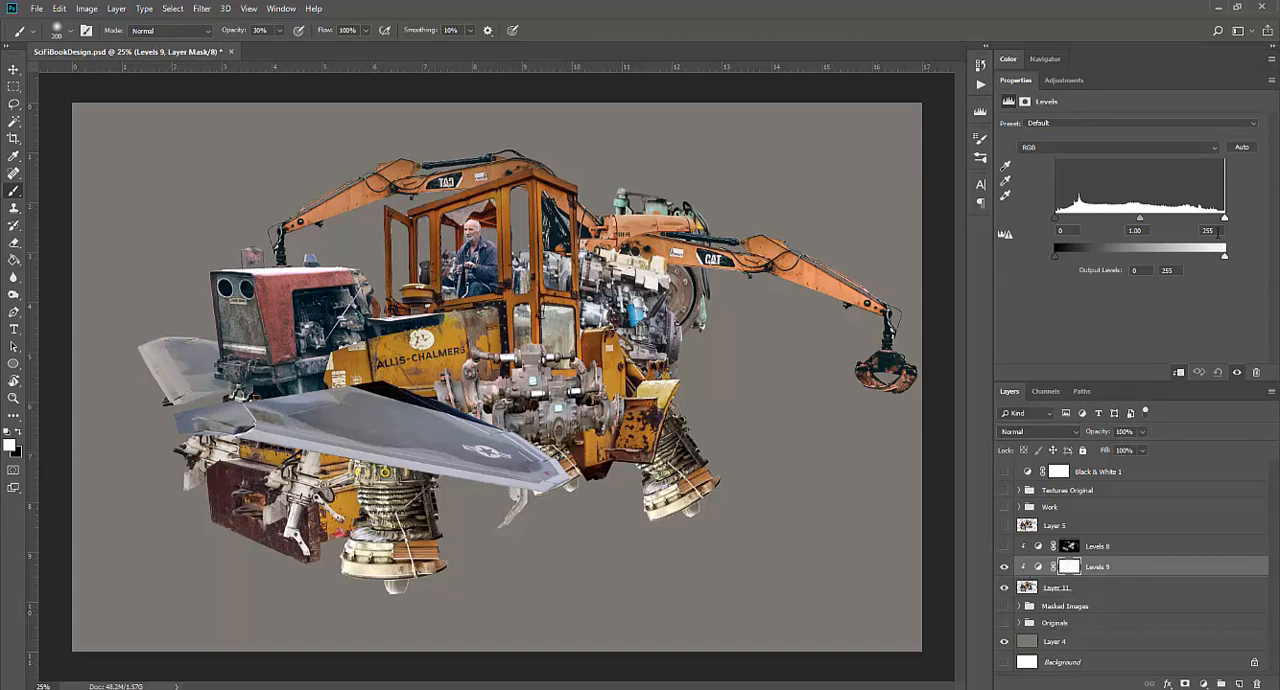
pyautogui.moveTo(1226, 220); pyautogui.dragTo(1192, 222)
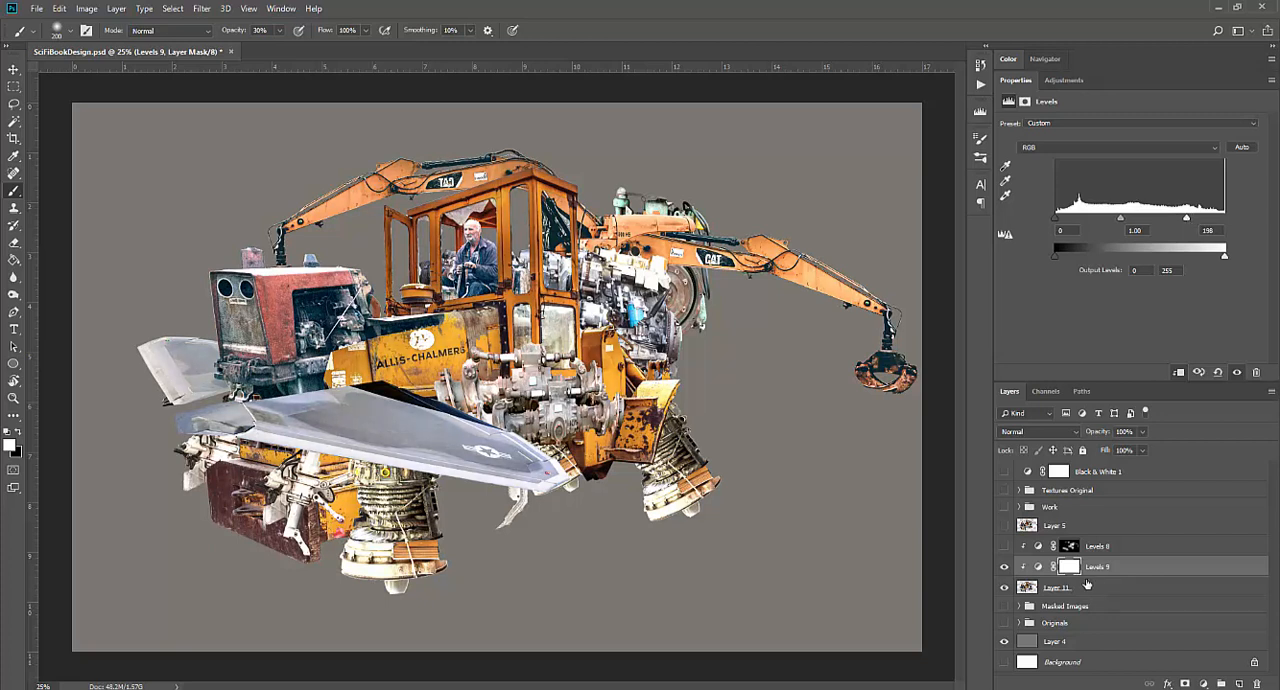
# Invert the new Levels mask to black and paint soft highlights onto the red hood and other lit surfaces
pyautogui.hotkey('ctrl', 'i')
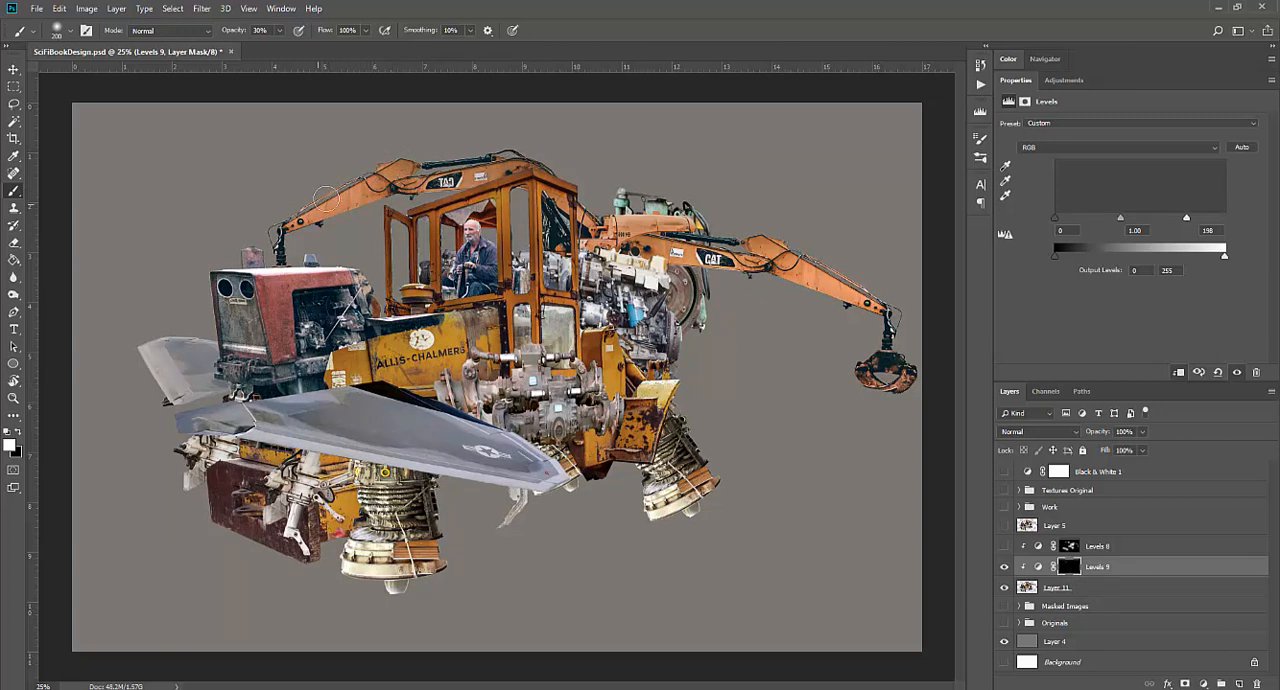
pyautogui.click(285, 280)
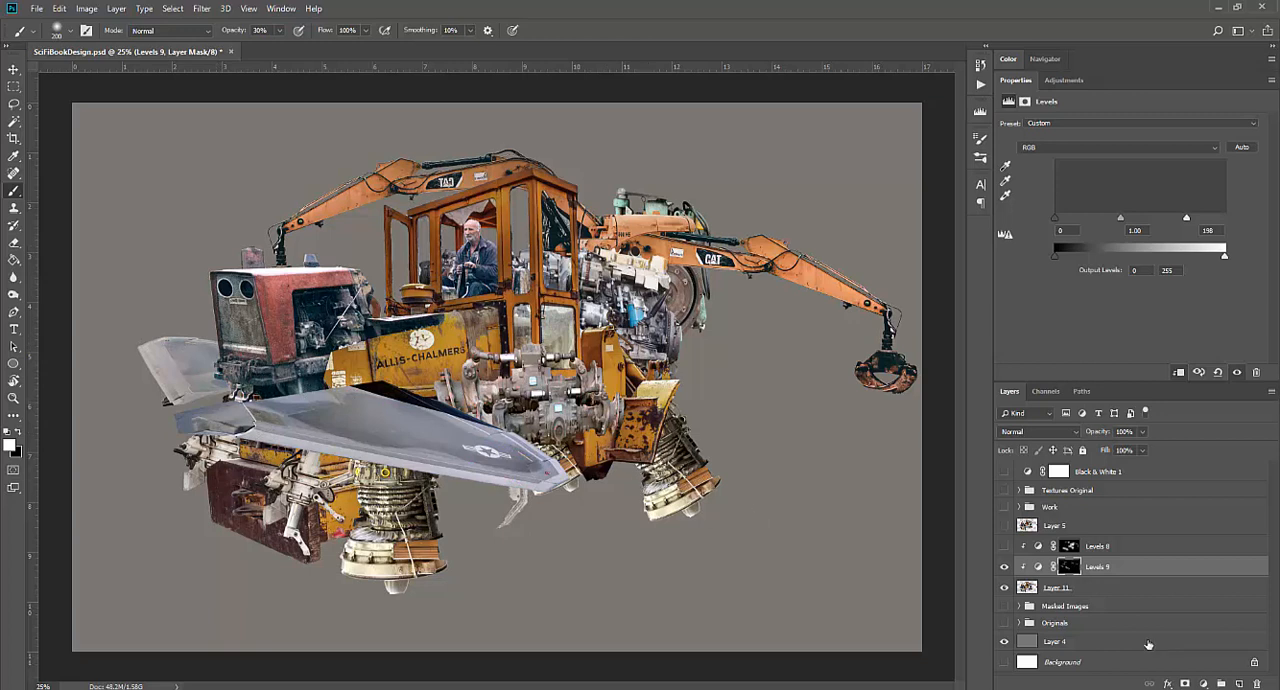
# Compare the vehicle with the Levels 8 shadows on and off, leaving Levels 8 and Levels 9 hidden
pyautogui.click(1004, 547)
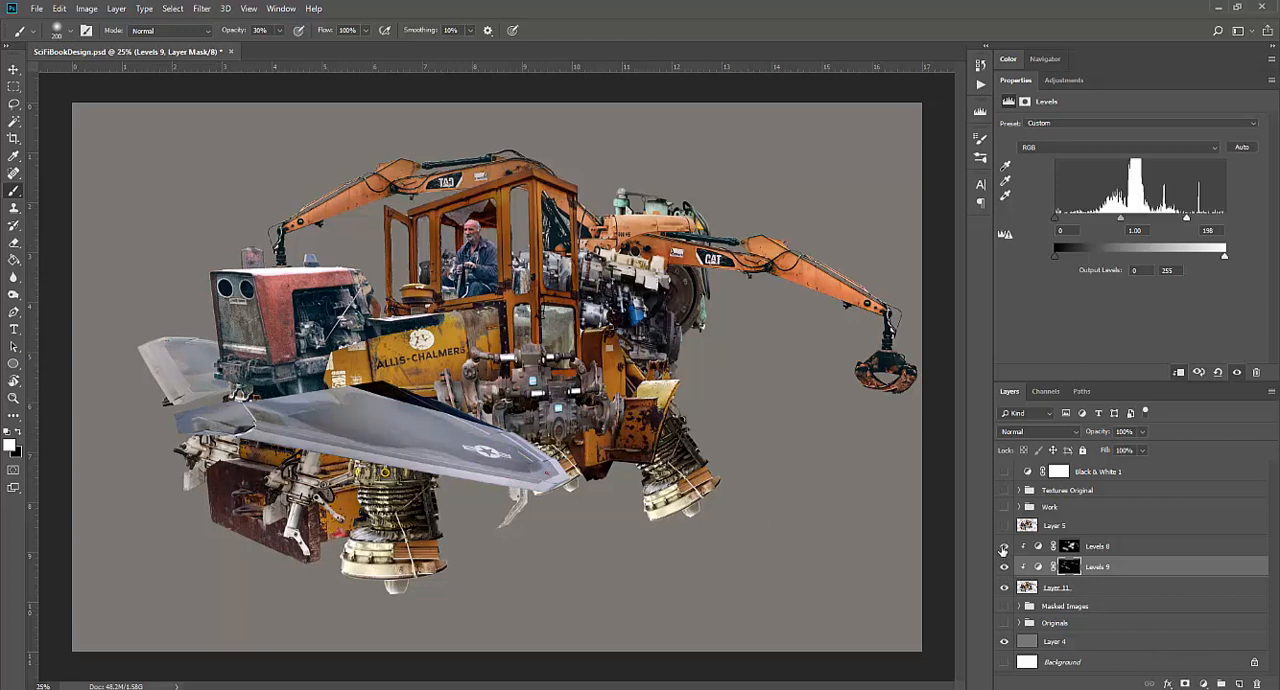
pyautogui.click(1004, 547)
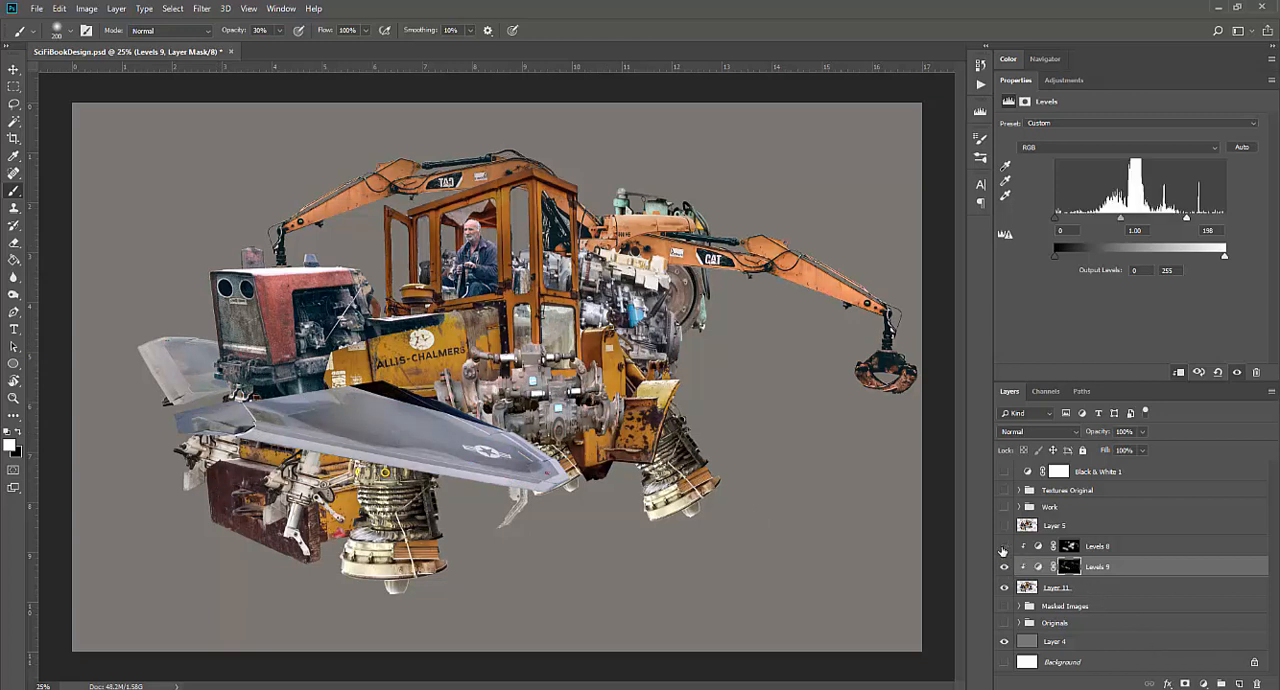
pyautogui.click(1005, 567)
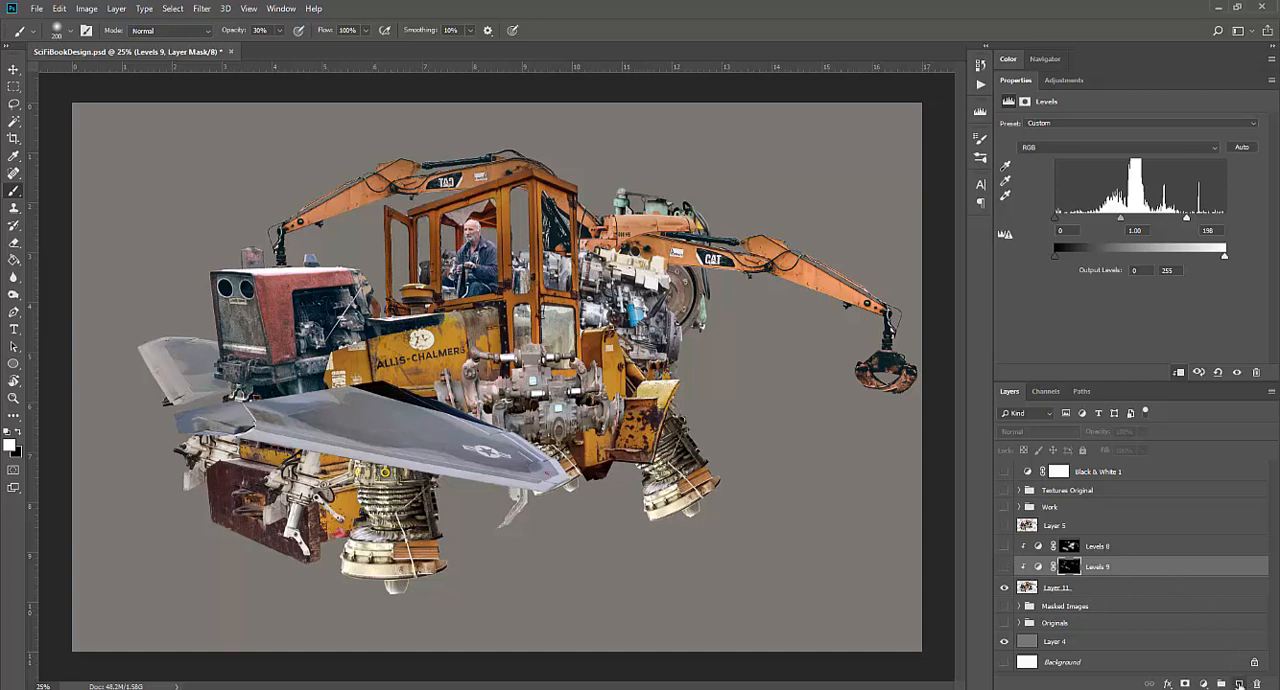
# Add two new clipped layers above Levels 9 and select the lower one
pyautogui.click(1239, 684)
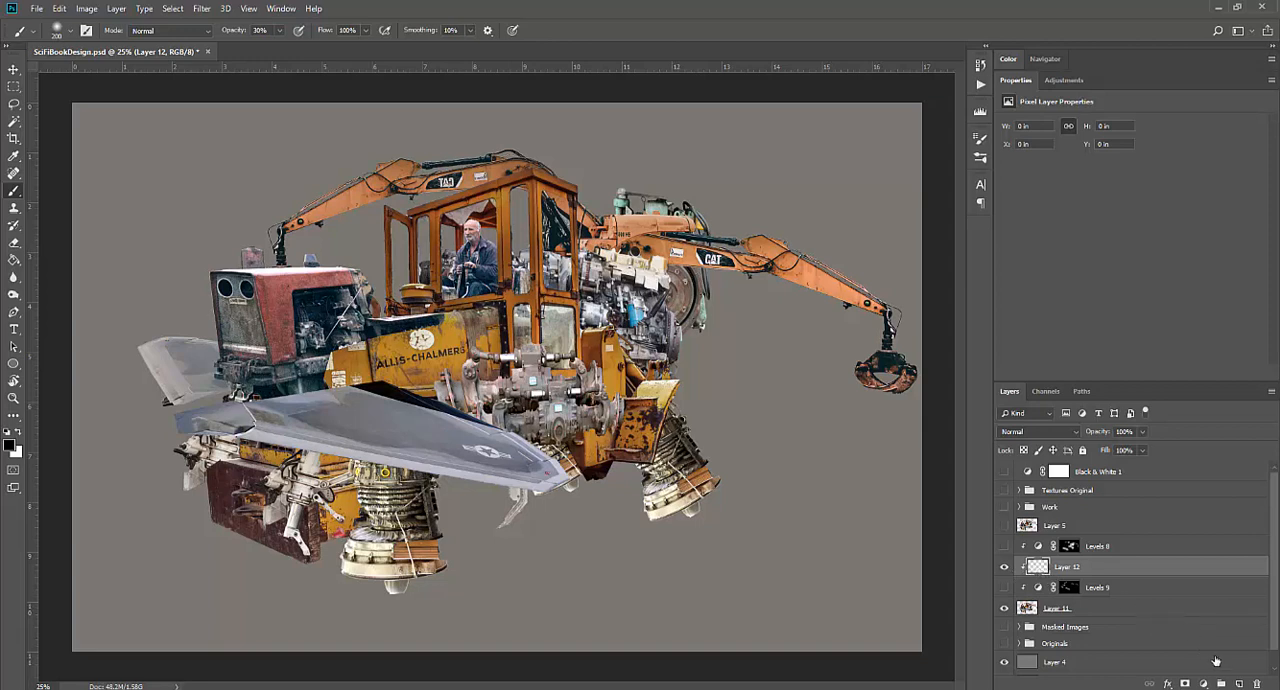
pyautogui.click(1239, 684)
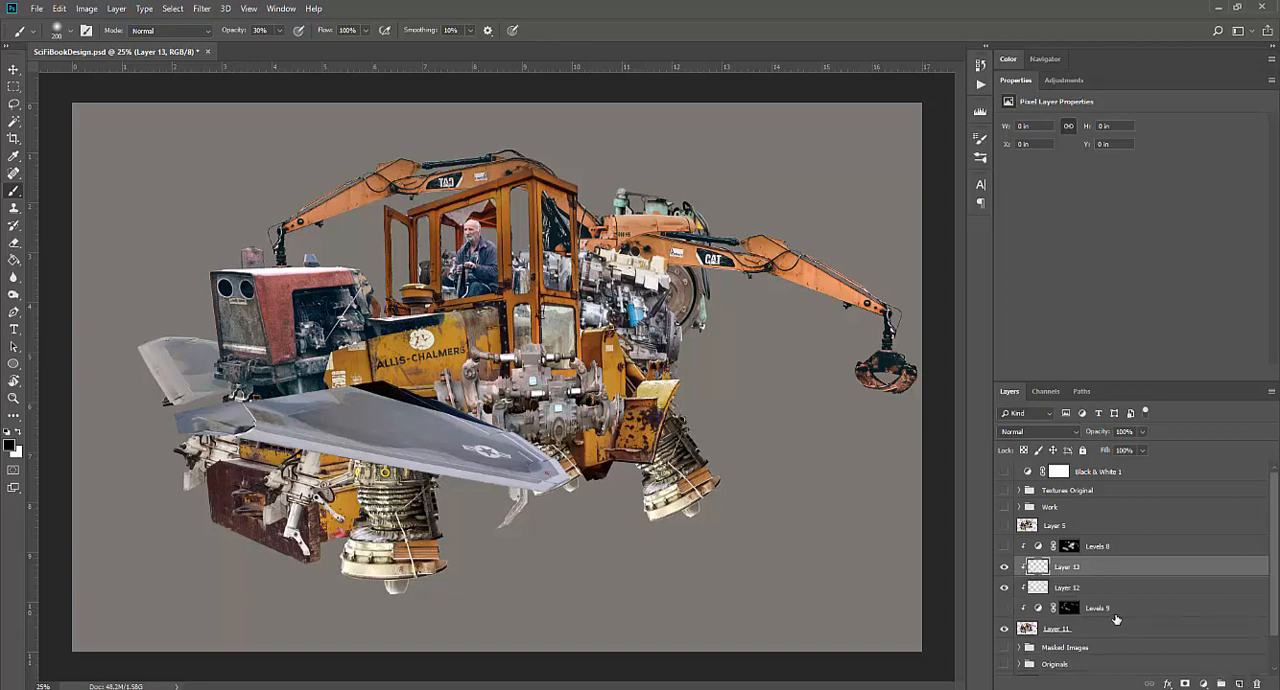
pyautogui.click(1066, 588)
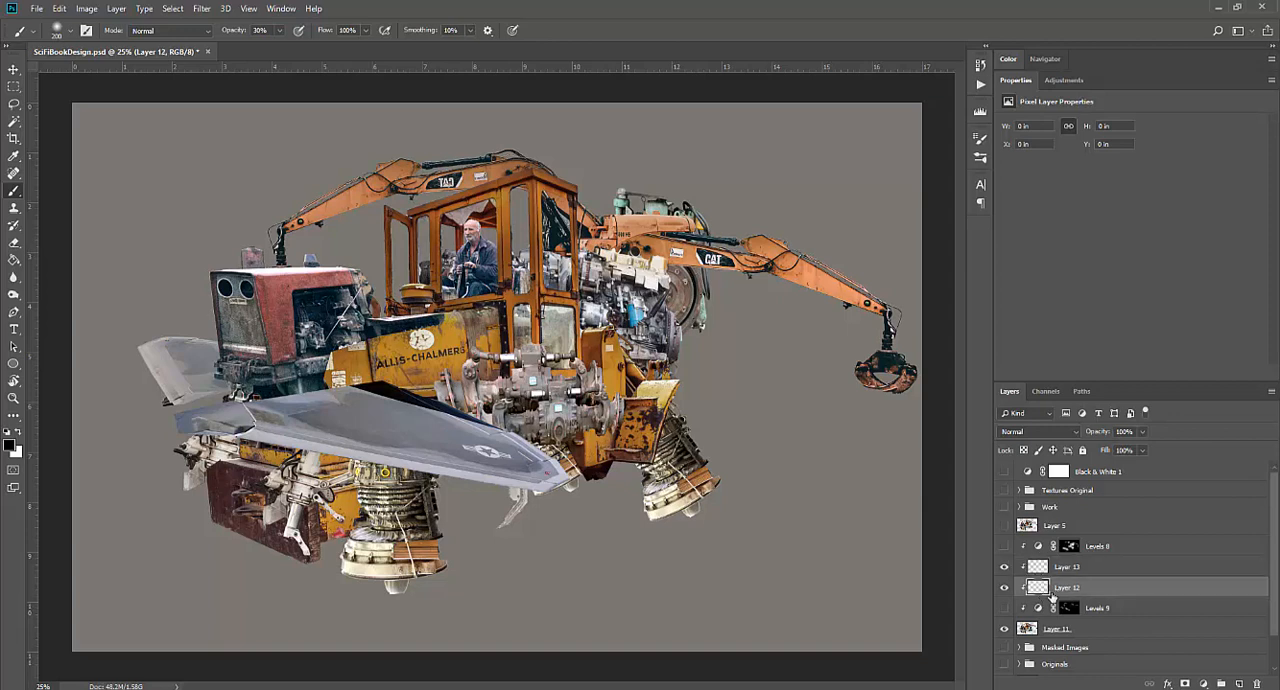
# Paint soft black shadows over the rear engine and thruster on Layer 12 with a 600 px brush, and set its blend mode to Multiply
pyautogui.moveTo(505, 453)
pyautogui.mouseDown()
pyautogui.moveTo(522, 440)
pyautogui.moveTo(542, 448)
pyautogui.mouseUp()
pyautogui.press(']')
pyautogui.press(']')
pyautogui.press(']')
pyautogui.moveTo(651, 462)
pyautogui.mouseDown()
pyautogui.moveTo(660, 315)
pyautogui.moveTo(682, 321)
pyautogui.moveTo(627, 320)
pyautogui.moveTo(695, 351)
pyautogui.moveTo(652, 361)
pyautogui.moveTo(650, 349)
pyautogui.moveTo(689, 316)
pyautogui.moveTo(693, 339)
pyautogui.moveTo(702, 322)
pyautogui.moveTo(700, 349)
pyautogui.moveTo(716, 336)
pyautogui.moveTo(690, 305)
pyautogui.mouseUp()
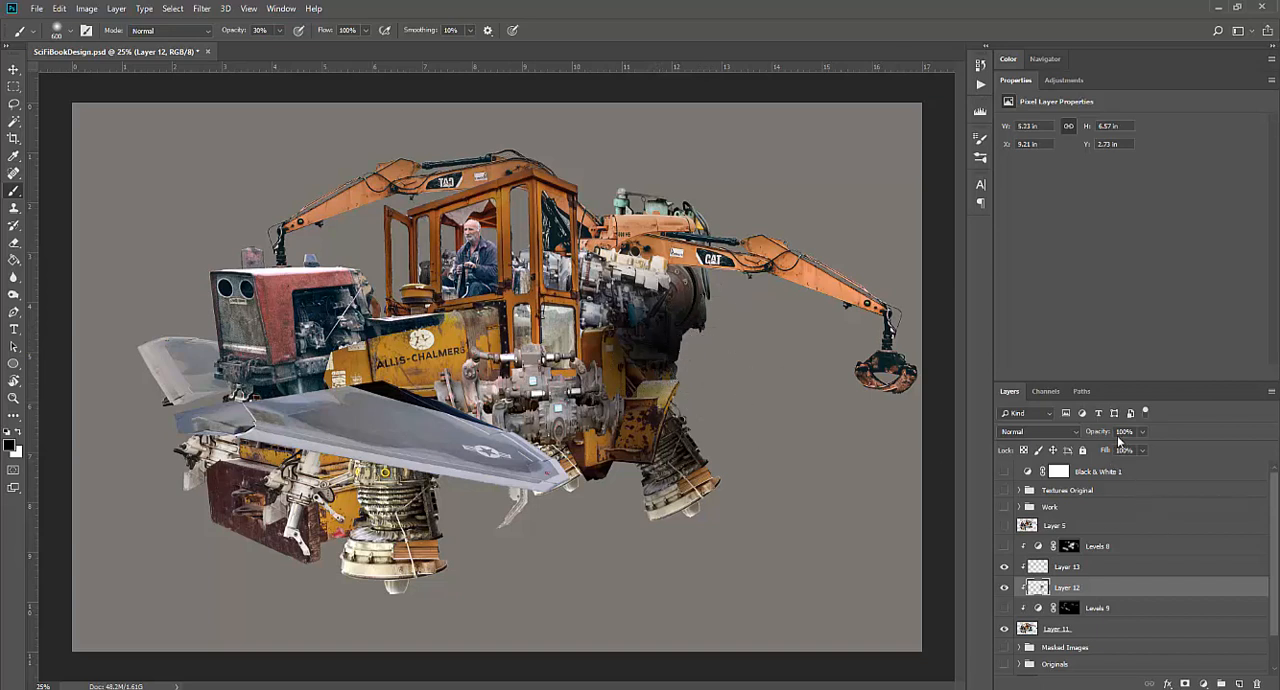
pyautogui.click(1055, 431)
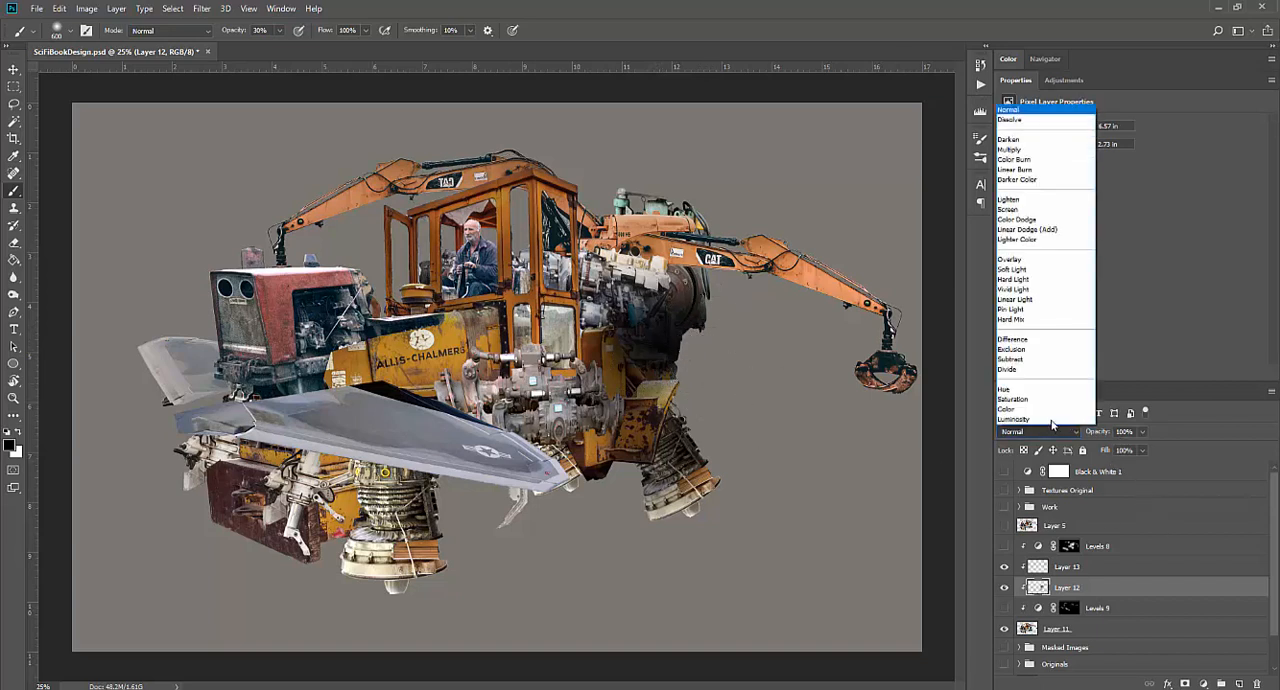
pyautogui.click(1030, 151)
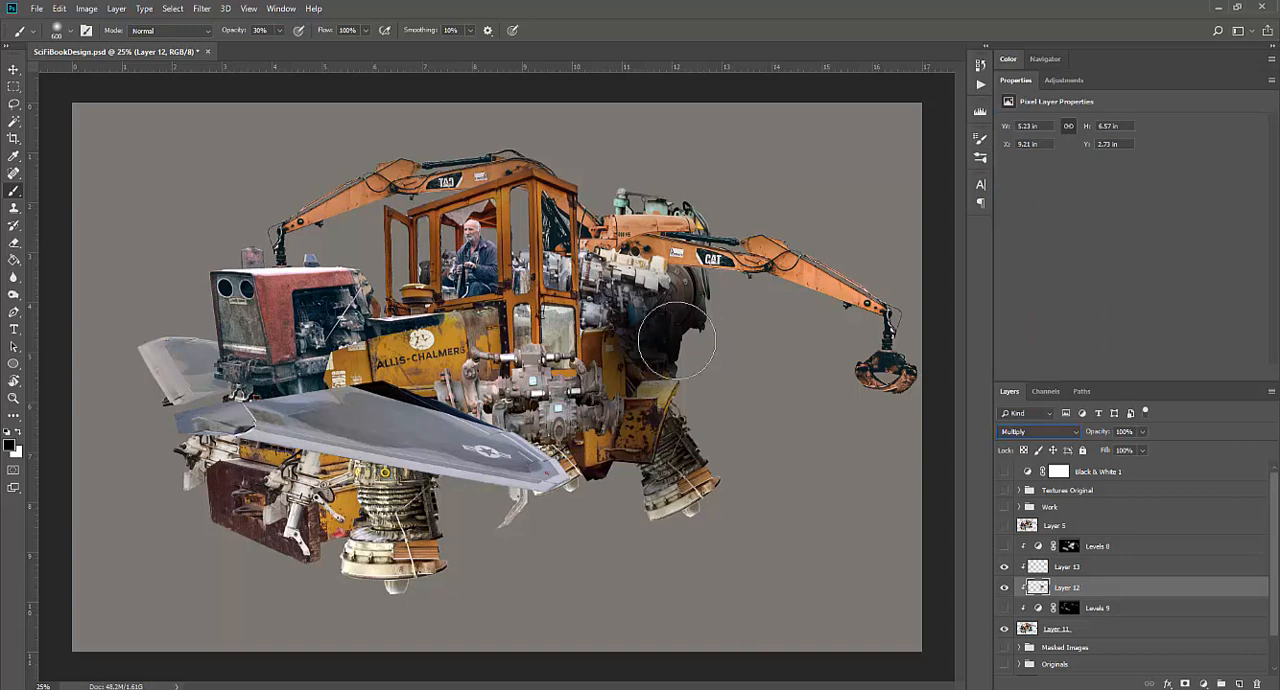
# Release Layer 12's clipping to reveal the shadow overspill, and clip Layer 12, Layer 13 and Levels 8 again
pyautogui.keyDown('alt'); pyautogui.click(1095, 595); pyautogui.keyUp('alt')
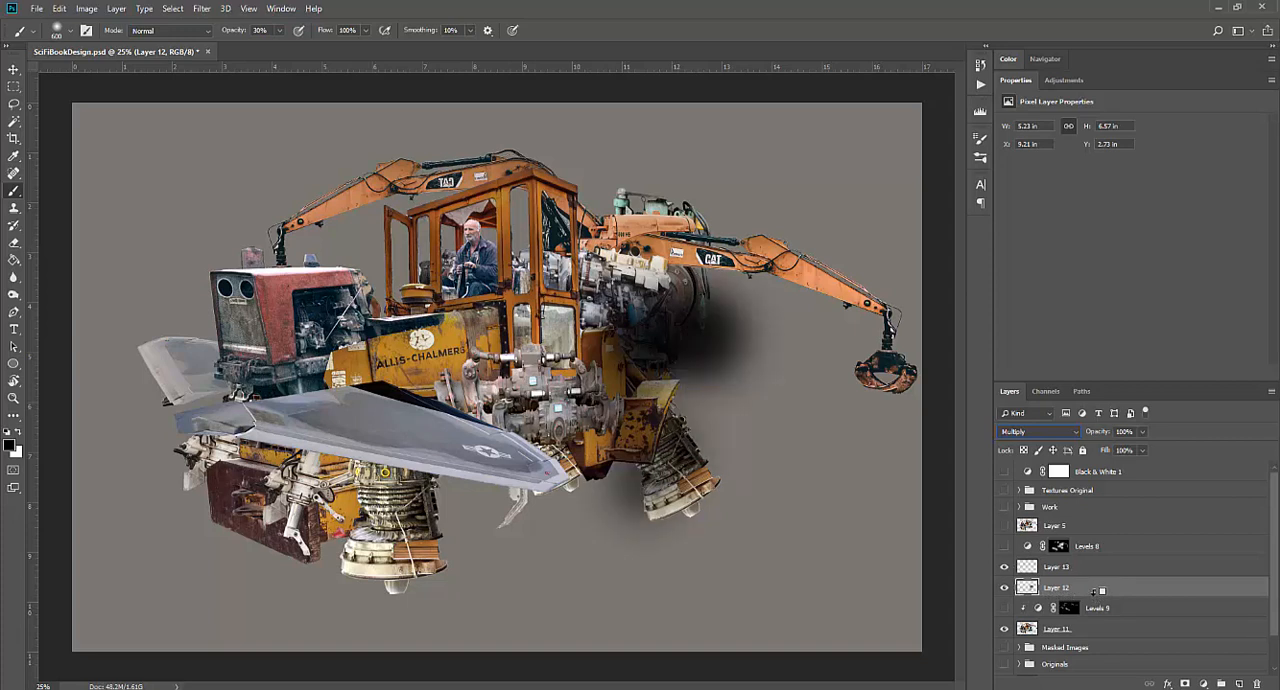
pyautogui.keyDown('alt'); pyautogui.click(1095, 591); pyautogui.keyUp('alt')
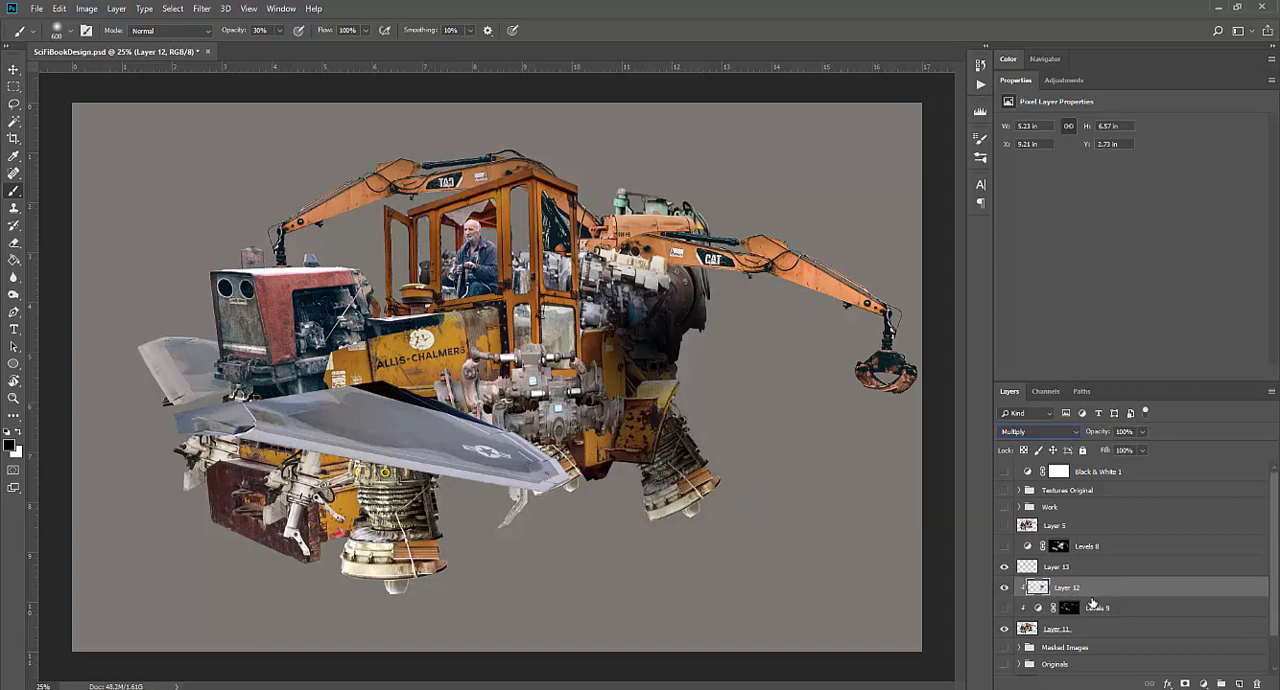
pyautogui.keyDown('alt'); pyautogui.click(1089, 574); pyautogui.keyUp('alt')
pyautogui.keyDown('alt'); pyautogui.click(1097, 548); pyautogui.keyUp('alt')
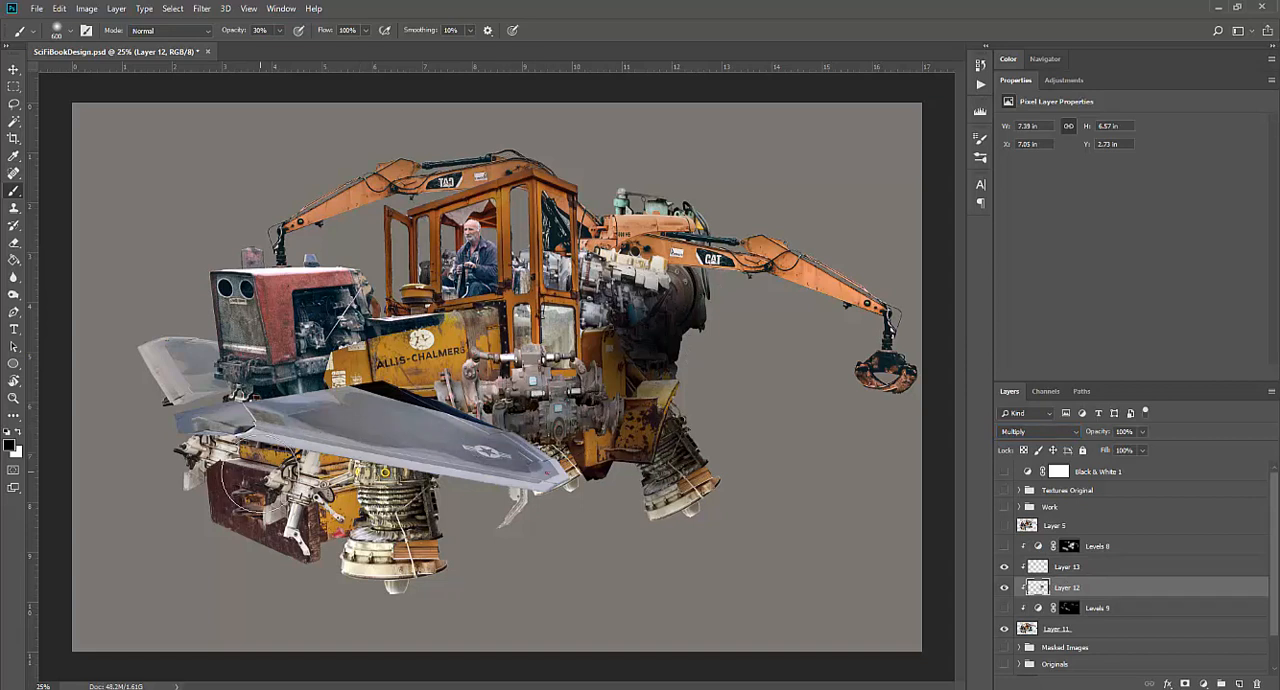
# Paint further shadows on Layer 12 over the lower body and front machinery, and lower the layer's opacity to 72%
pyautogui.moveTo(320, 494)
pyautogui.mouseDown()
pyautogui.moveTo(402, 517)
pyautogui.moveTo(232, 456)
pyautogui.moveTo(288, 323)
pyautogui.moveTo(338, 330)
pyautogui.mouseUp()
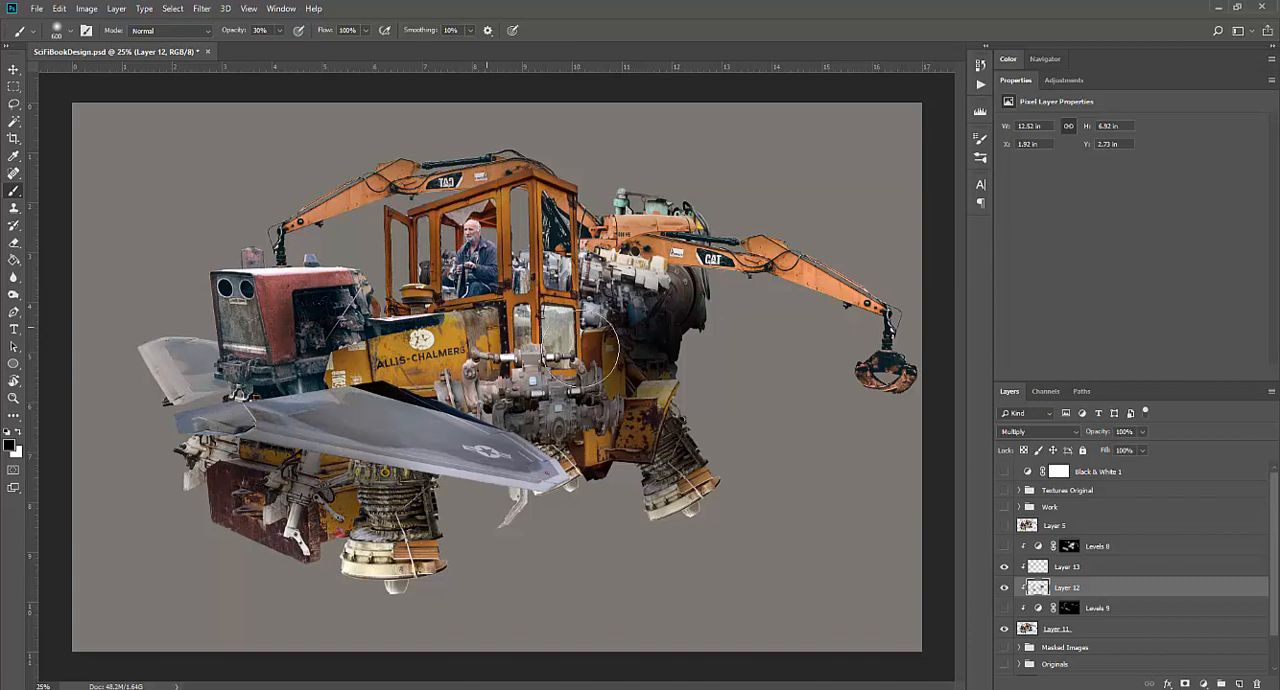
pyautogui.click(1064, 570)
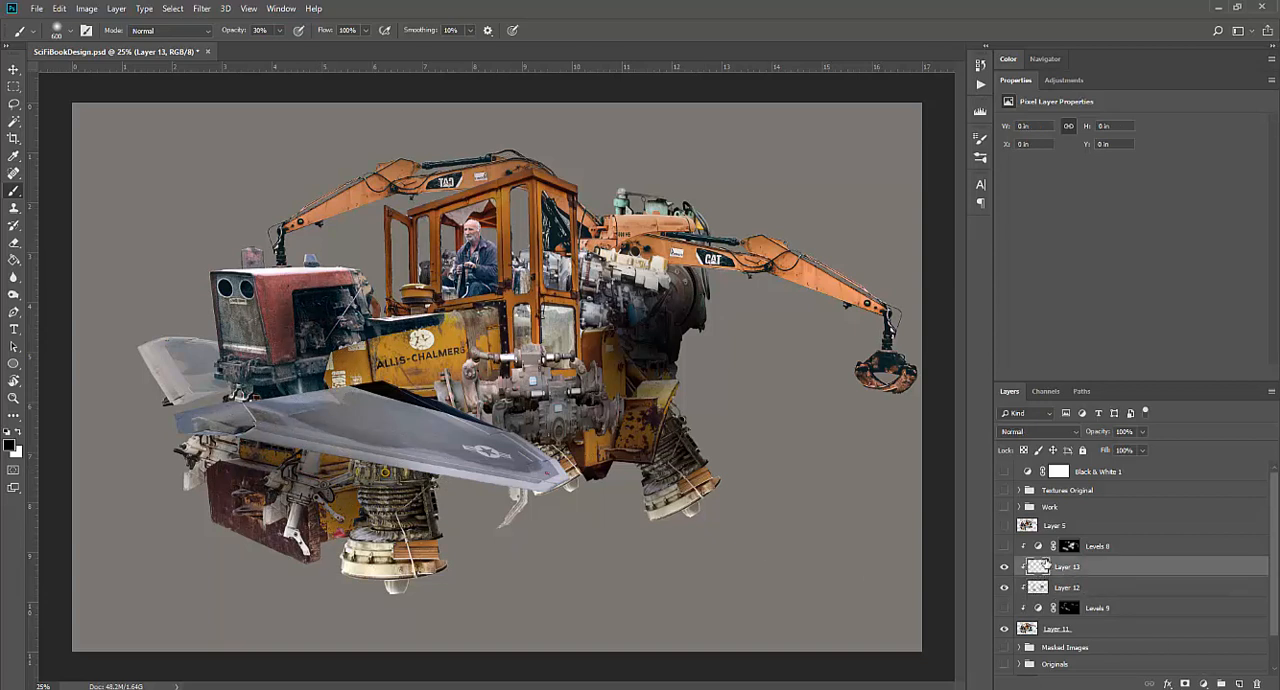
pyautogui.click(1098, 588)
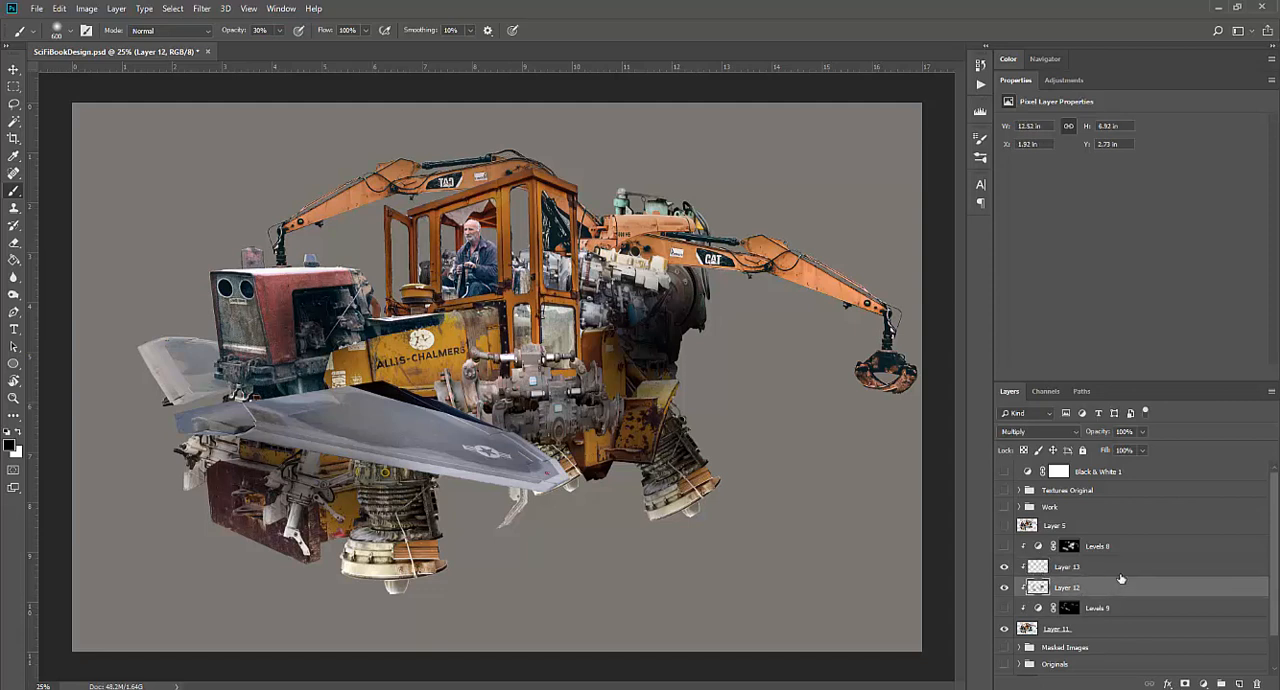
pyautogui.click(1143, 432)
pyautogui.moveTo(1120, 455); pyautogui.dragTo(1126, 453)
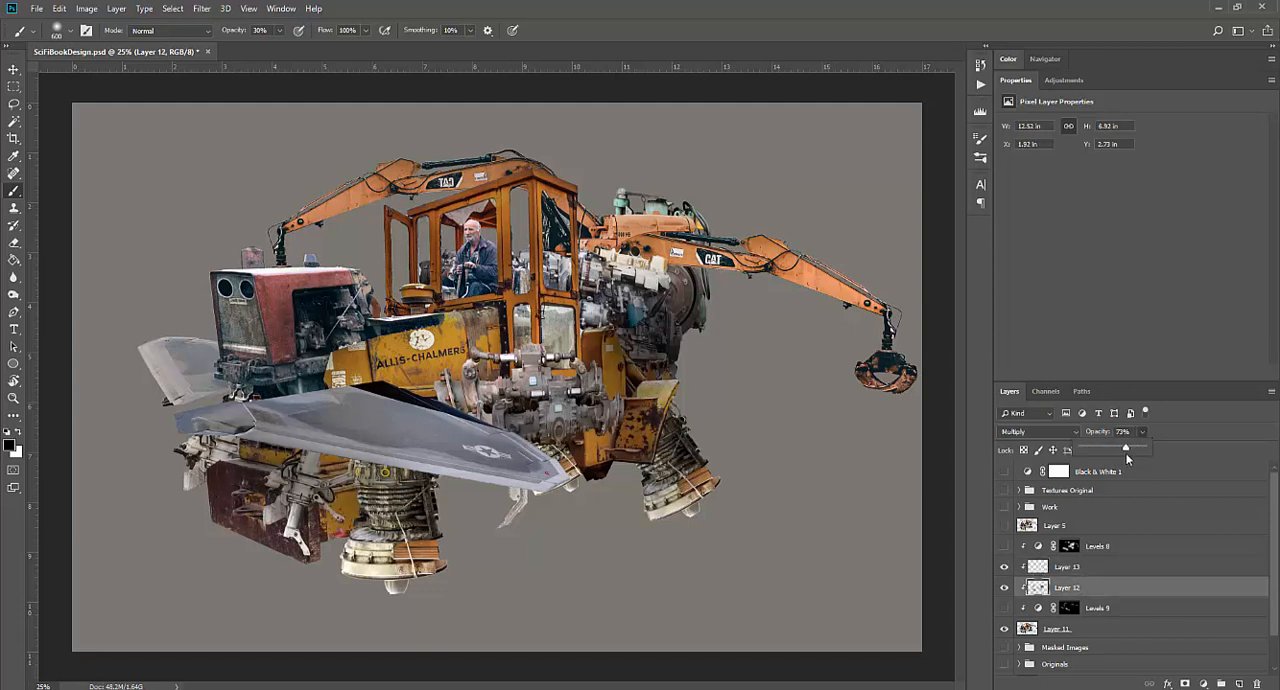
# Paint soft white highlights over the cab roof and left crane arm on Layer 13, and set its blend mode to Screen
pyautogui.click(1085, 568)
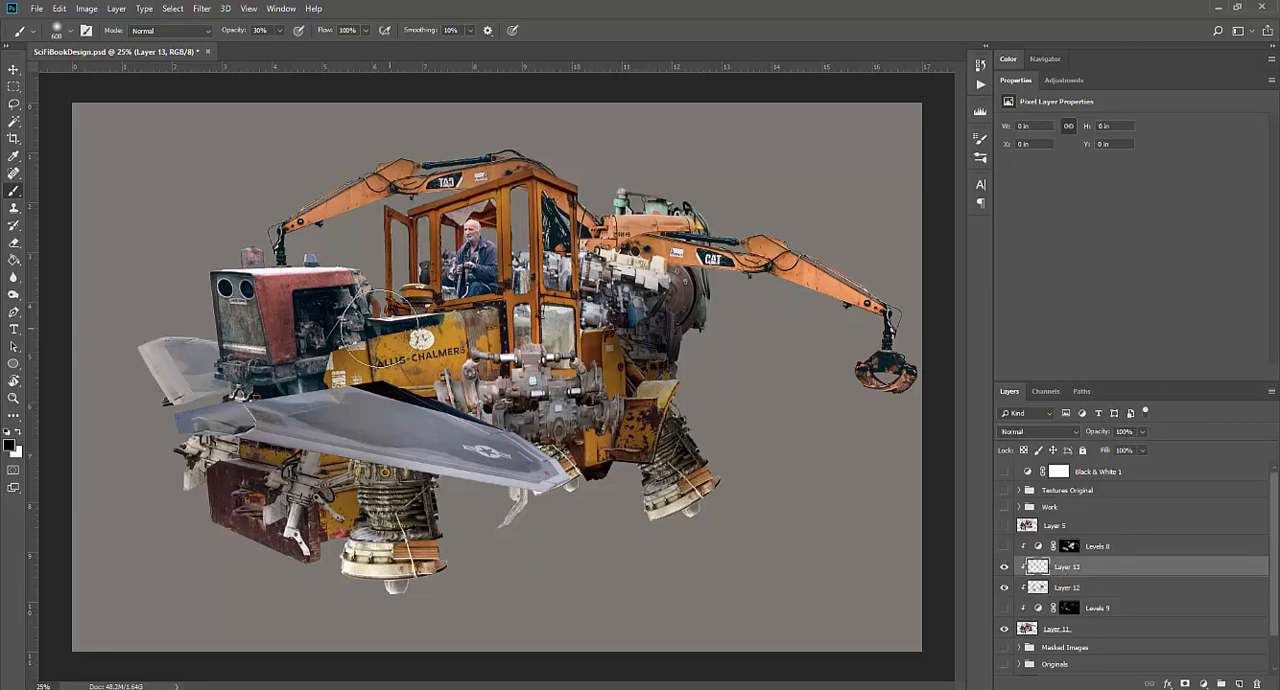
pyautogui.click(17, 433)
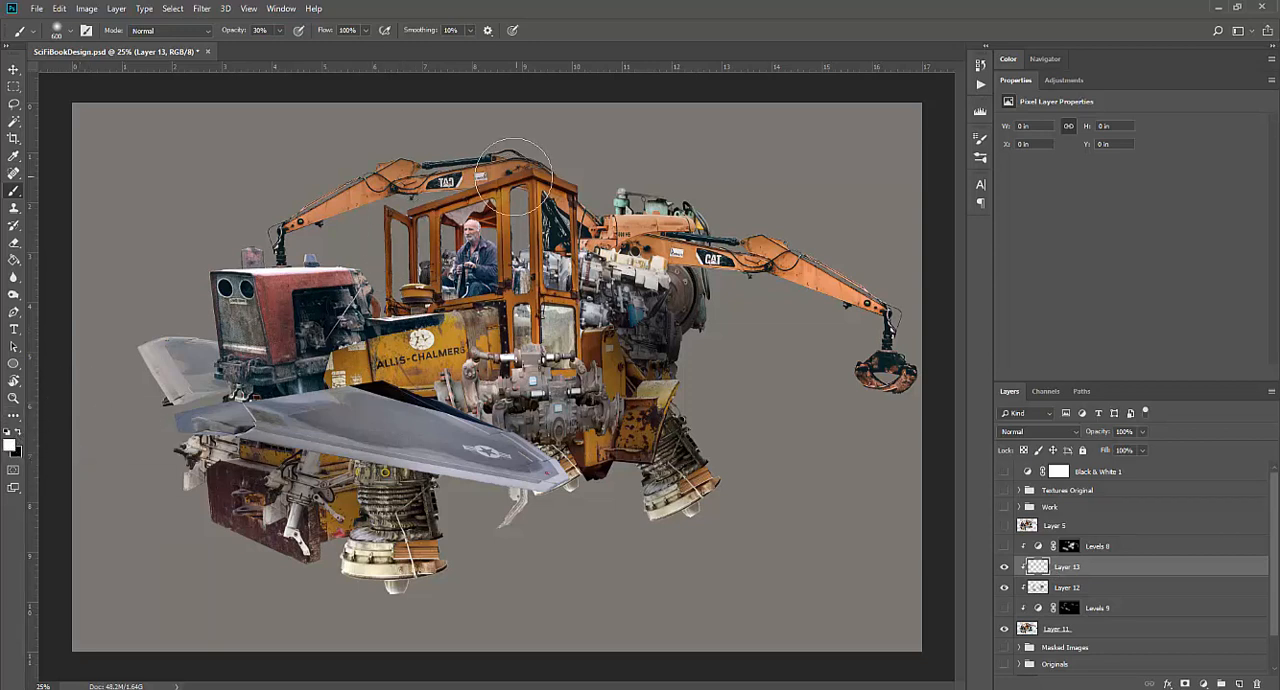
pyautogui.moveTo(438, 186)
pyautogui.mouseDown()
pyautogui.moveTo(413, 205)
pyautogui.moveTo(338, 208)
pyautogui.mouseUp()
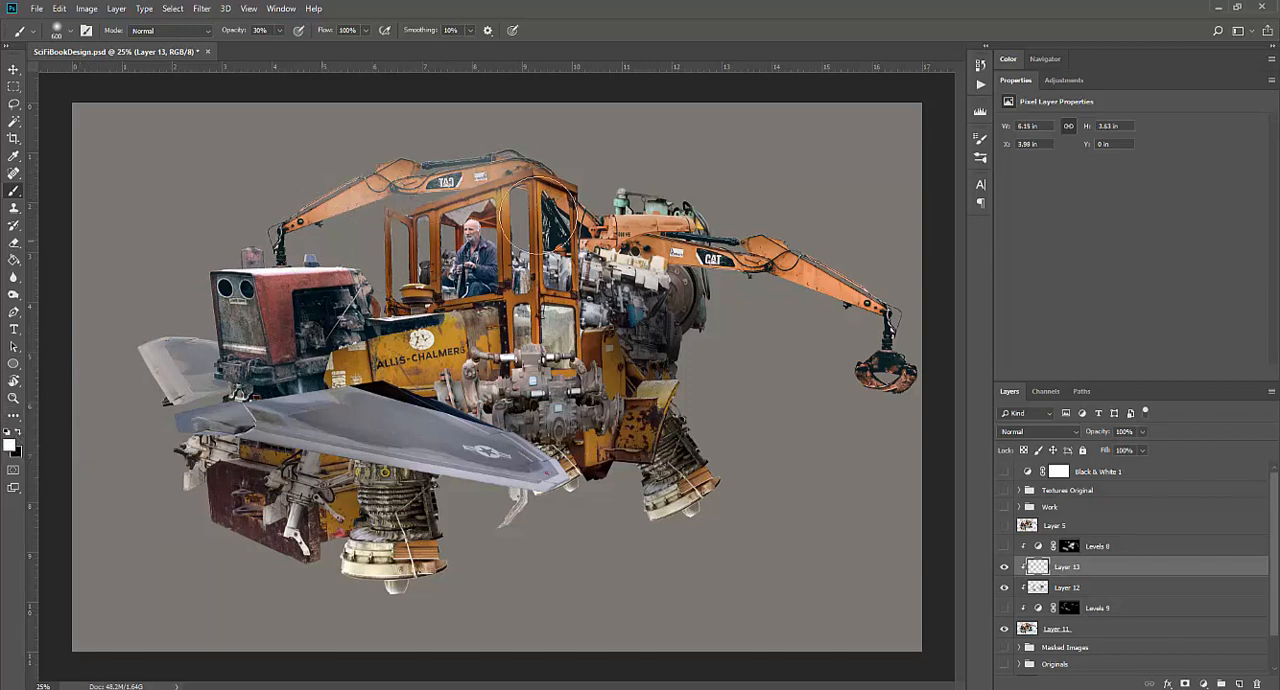
pyautogui.click(1065, 433)
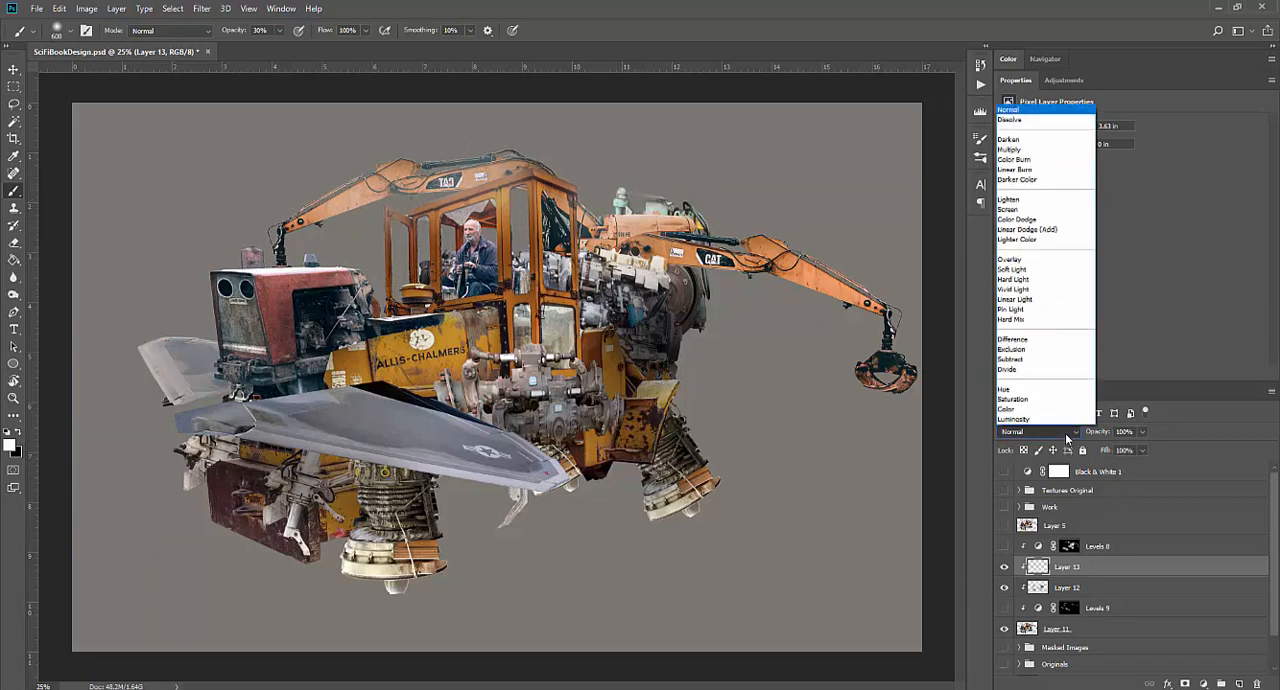
pyautogui.click(1038, 210)
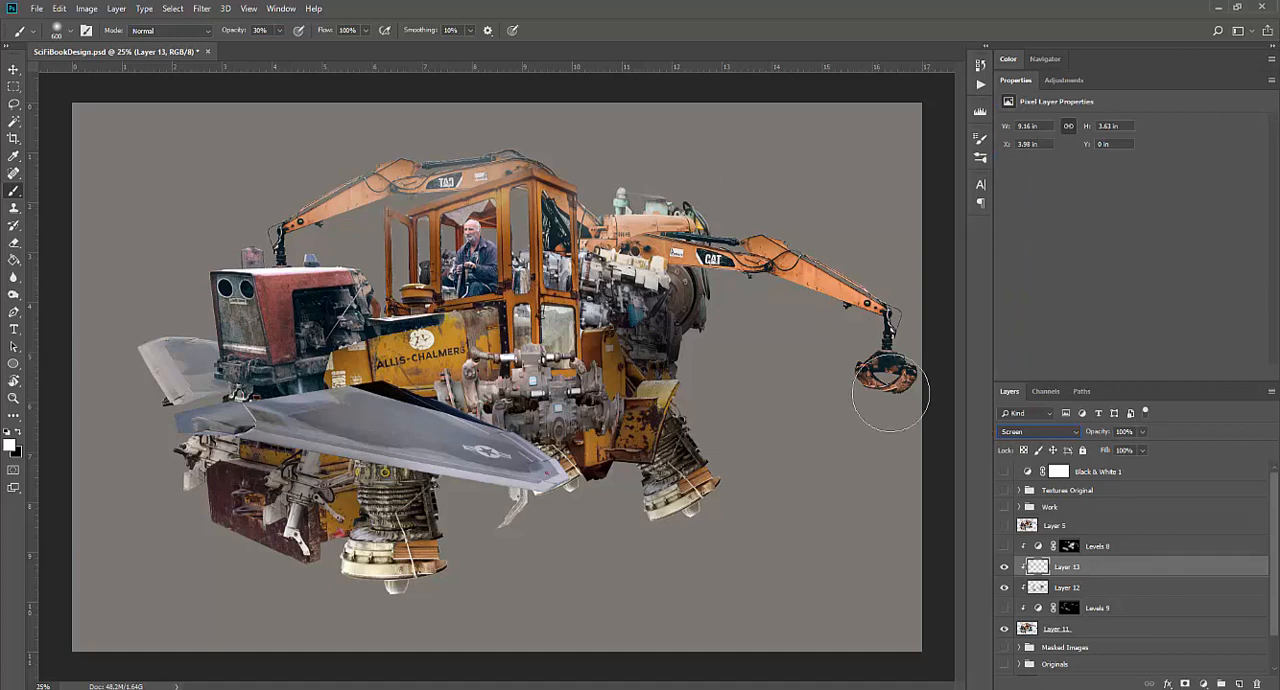
# Paint more white highlights over the right arm, body and wings on Layer 13, and lower the layer's opacity to 41%
pyautogui.moveTo(705, 255)
pyautogui.mouseDown()
pyautogui.moveTo(830, 240)
pyautogui.moveTo(860, 255)
pyautogui.moveTo(845, 250)
pyautogui.mouseUp()
pyautogui.moveTo(545, 327)
pyautogui.mouseDown()
pyautogui.moveTo(358, 324)
pyautogui.moveTo(300, 290)
pyautogui.moveTo(400, 430)
pyautogui.moveTo(420, 420)
pyautogui.moveTo(183, 347)
pyautogui.moveTo(160, 360)
pyautogui.mouseUp()
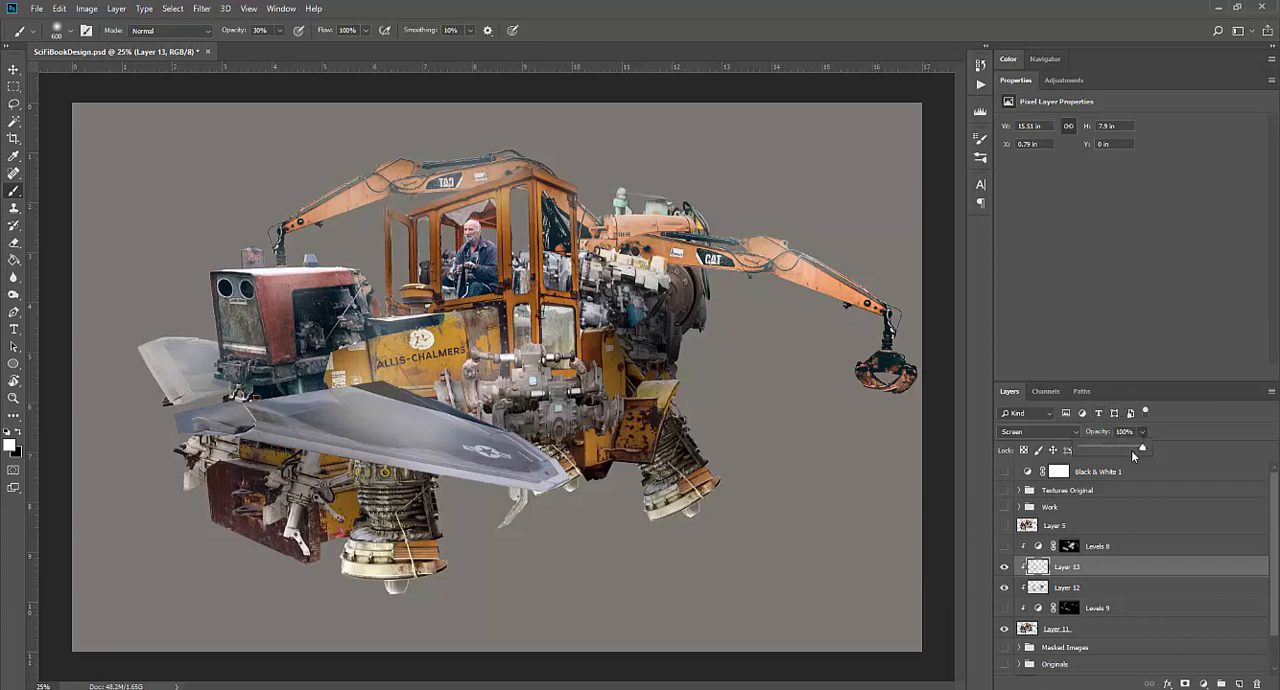
pyautogui.moveTo(1109, 449); pyautogui.dragTo(1105, 449)
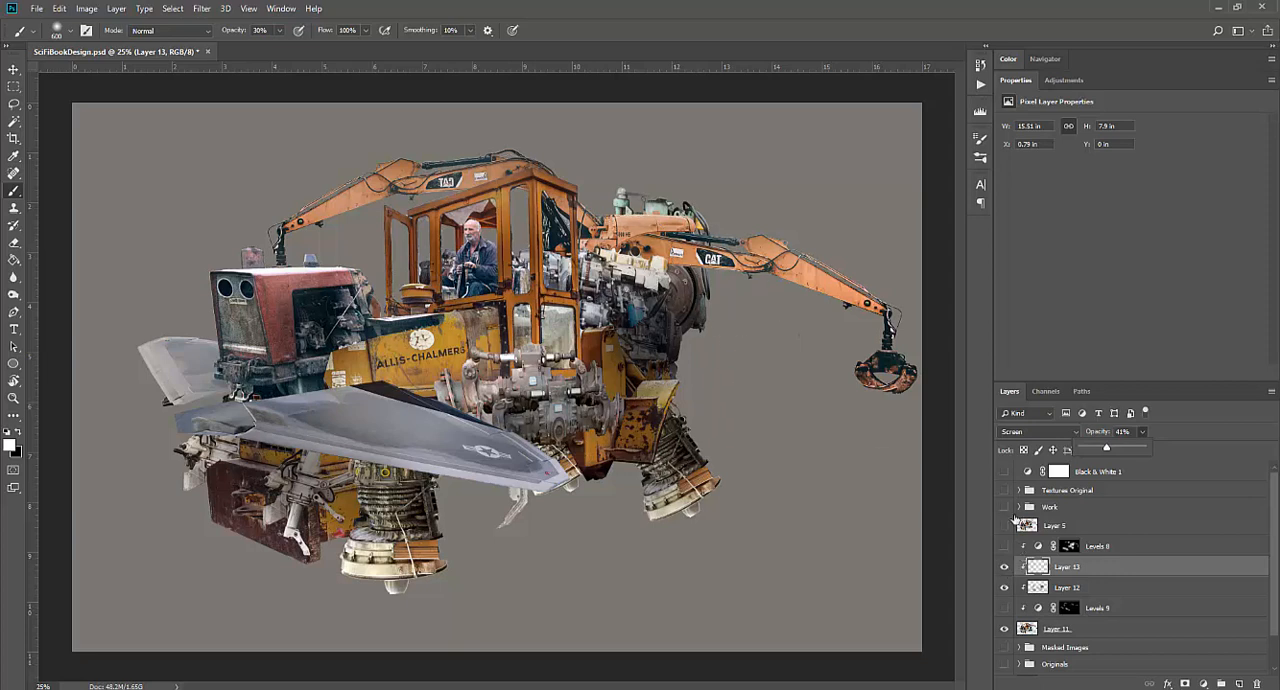
# Show the Work group to compare the finished paint-over with the current shading
pyautogui.click(1004, 508)
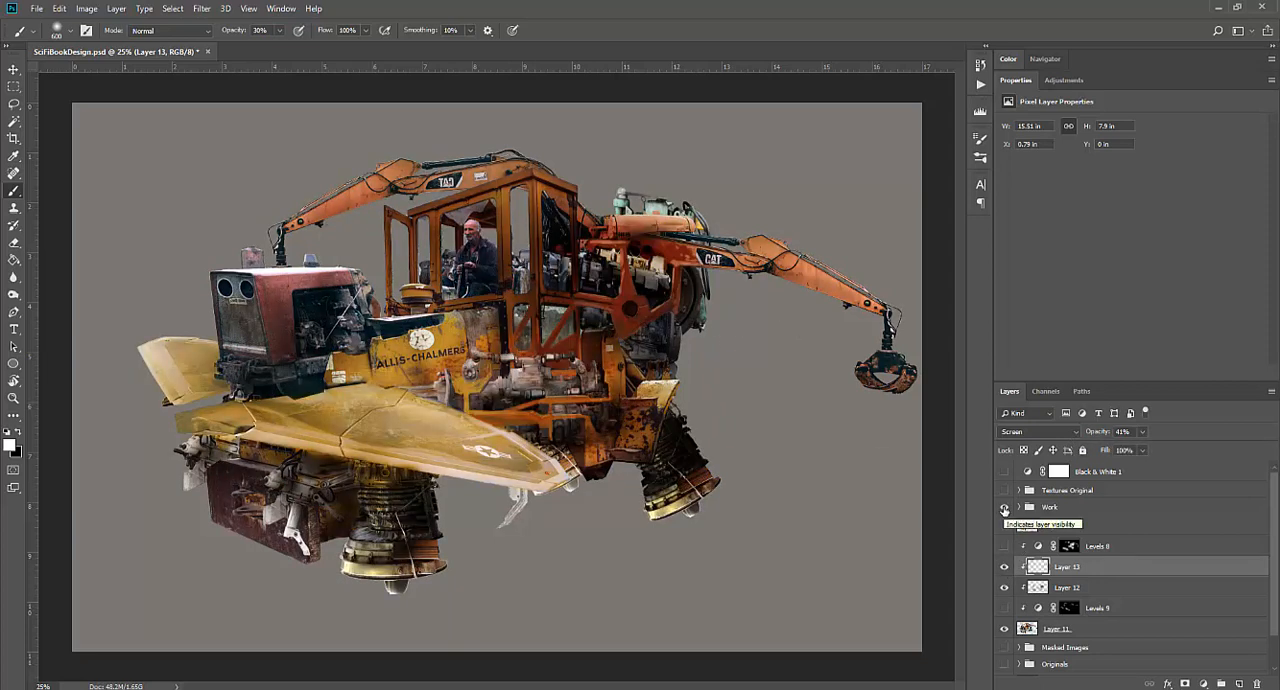